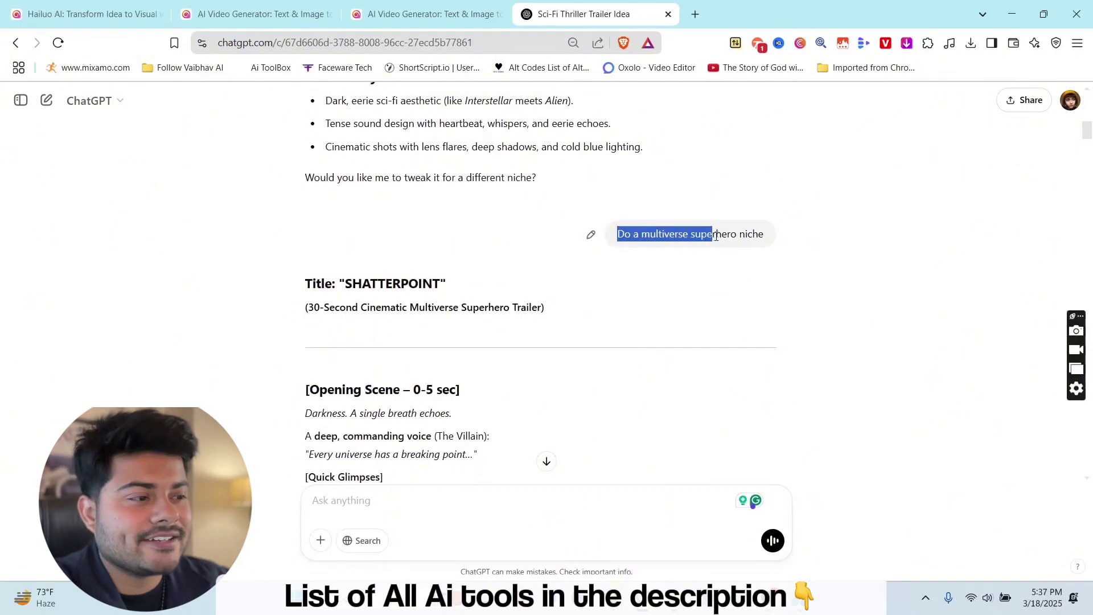
# - Review the multiverse superhero trailer ideas in the chat, down to the "Echoes of Power" concept
pyautogui.click(403, 288)
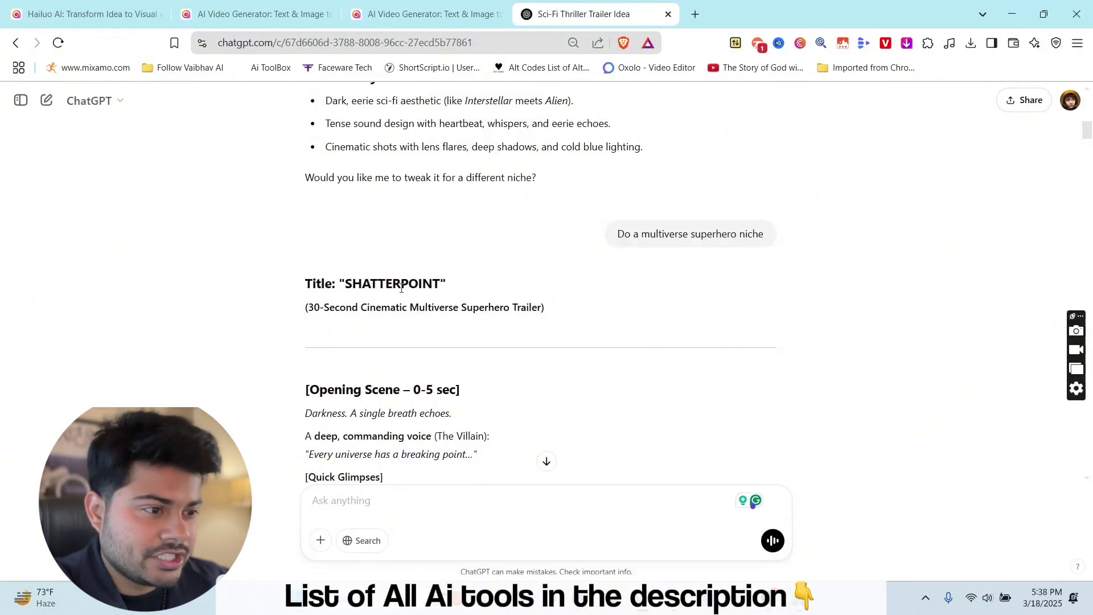
pyautogui.scroll(-4, 405, 285)
pyautogui.scroll(-15, 415, 273)
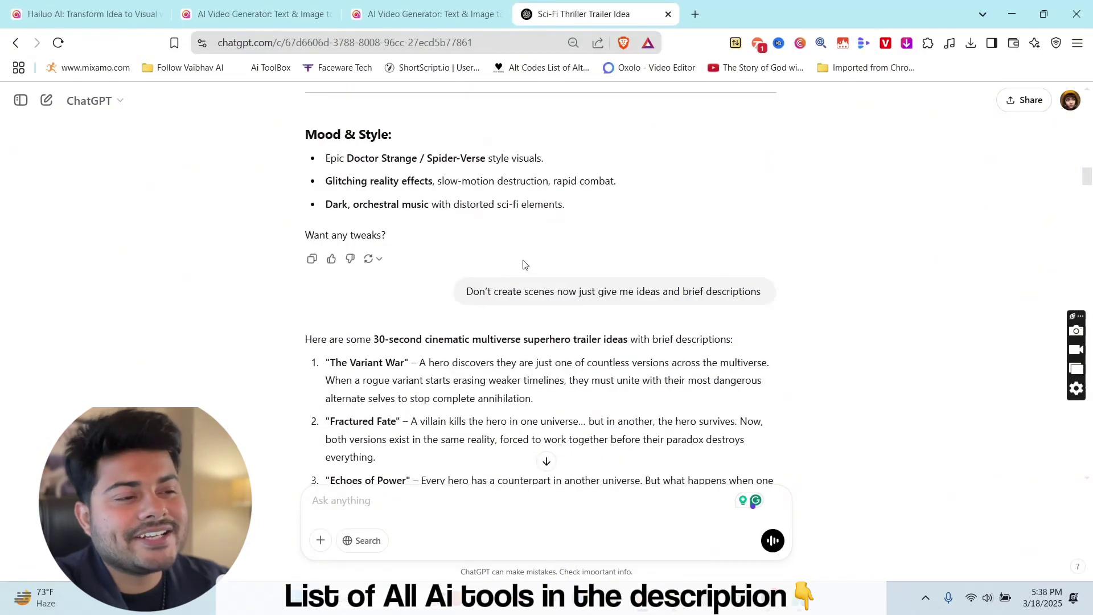
pyautogui.scroll(-5, 492, 286)
pyautogui.scroll(3, 494, 284)
pyautogui.scroll(-6, 494, 284)
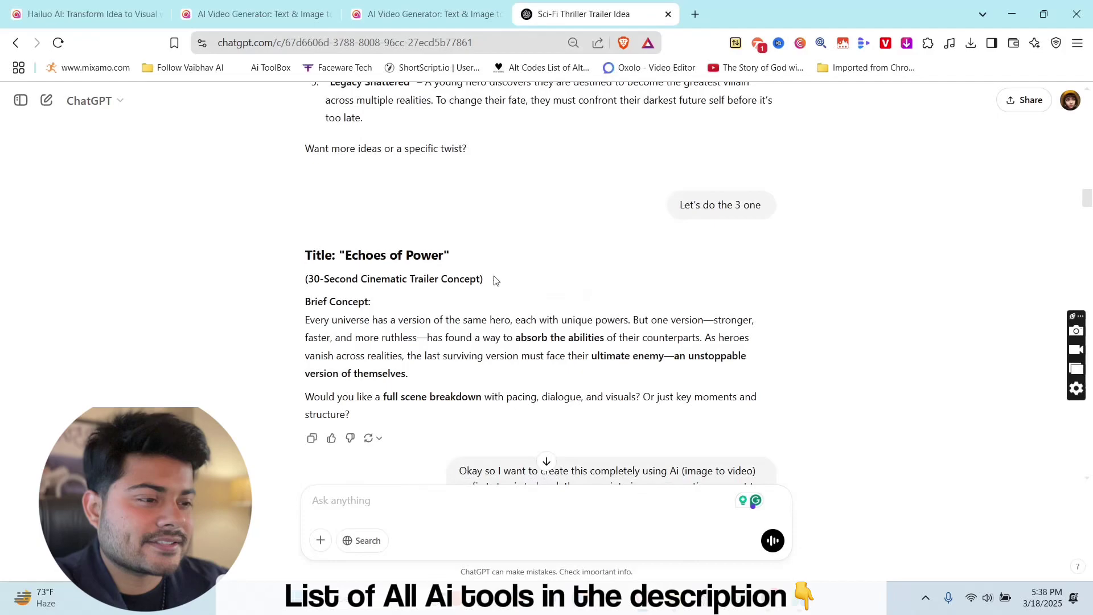
pyautogui.scroll(-3, 408, 289)
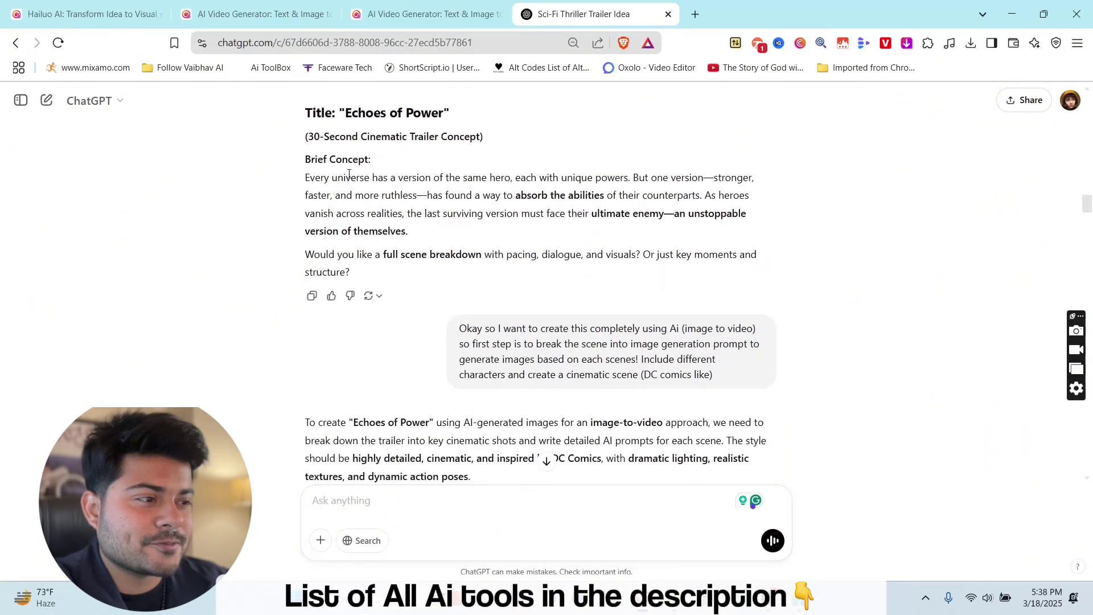
pyautogui.moveTo(304, 113); pyautogui.dragTo(555, 166)
pyautogui.click(425, 184)
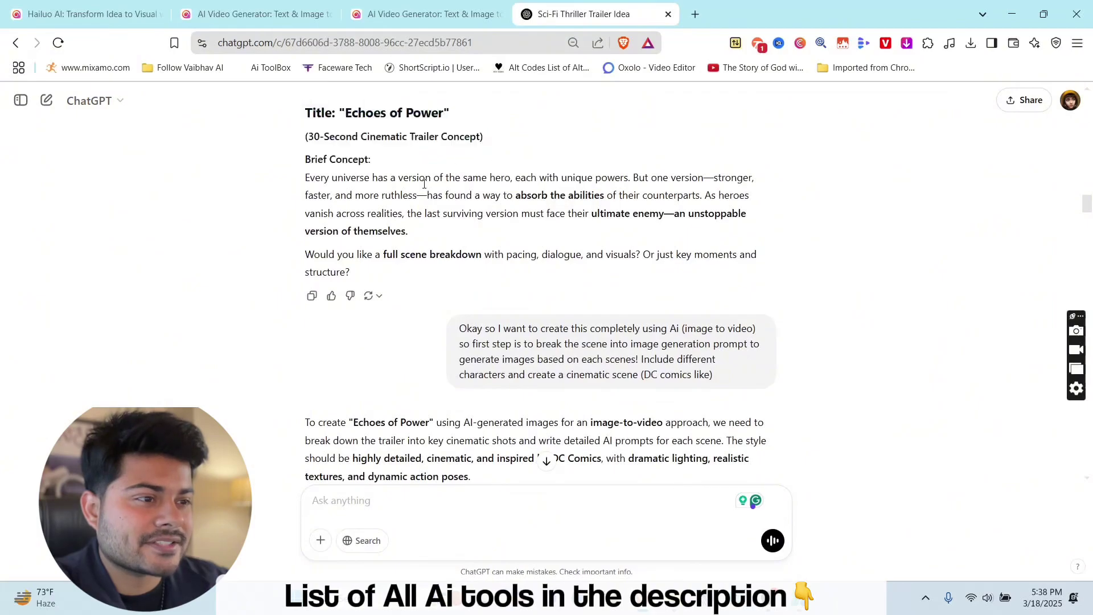
# - Examine the request to break the trailer into image generation prompts for each scene in a DC comics-like style
pyautogui.scroll(-5, 424, 184)
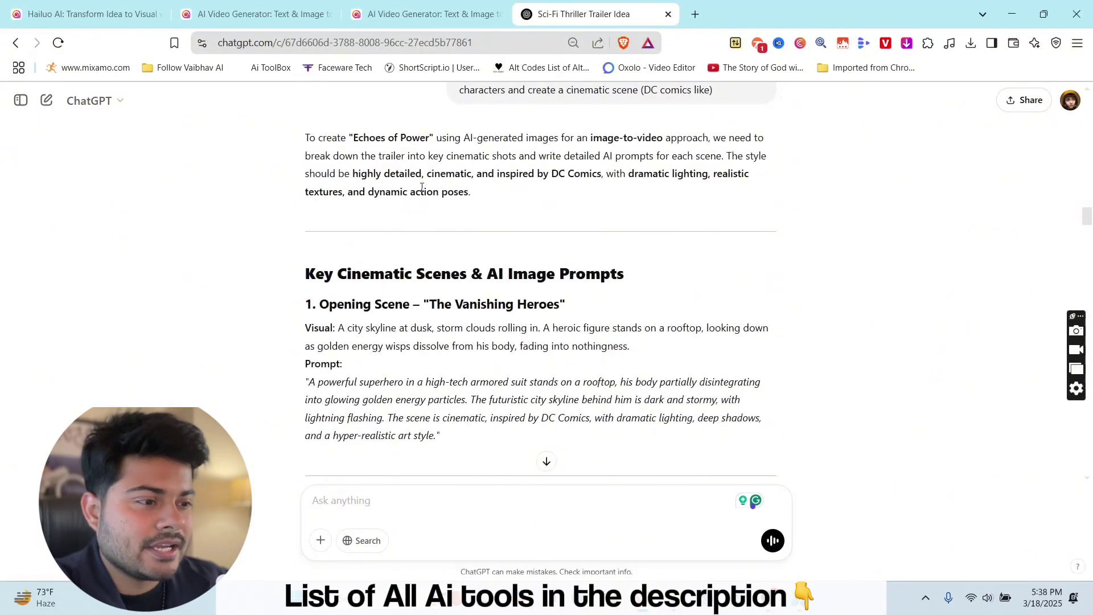
pyautogui.scroll(-2, 401, 269)
pyautogui.scroll(5, 567, 228)
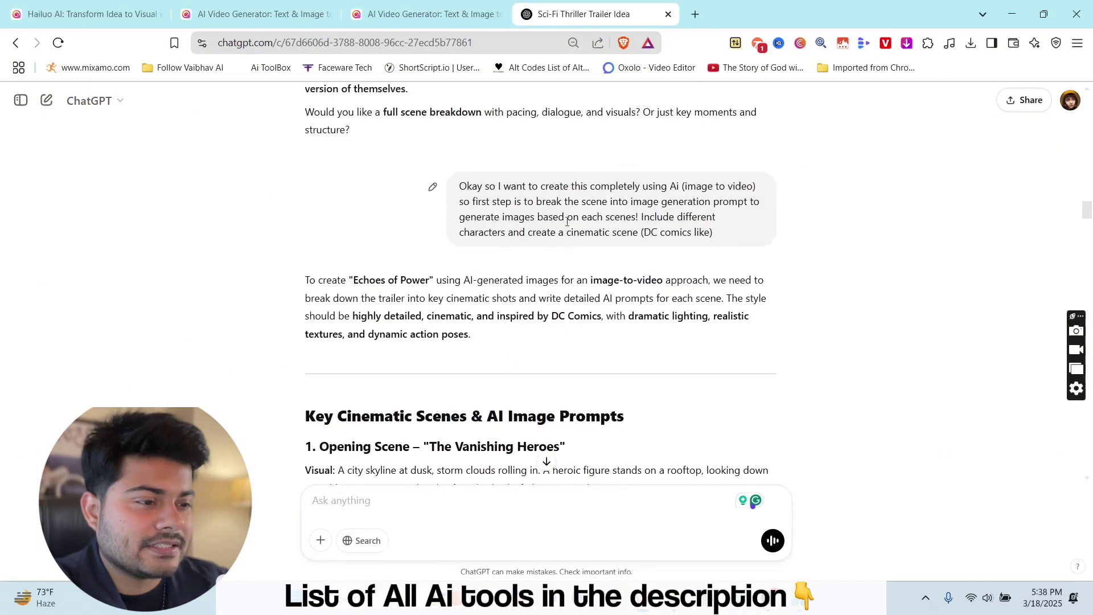
pyautogui.moveTo(502, 189); pyautogui.dragTo(746, 190)
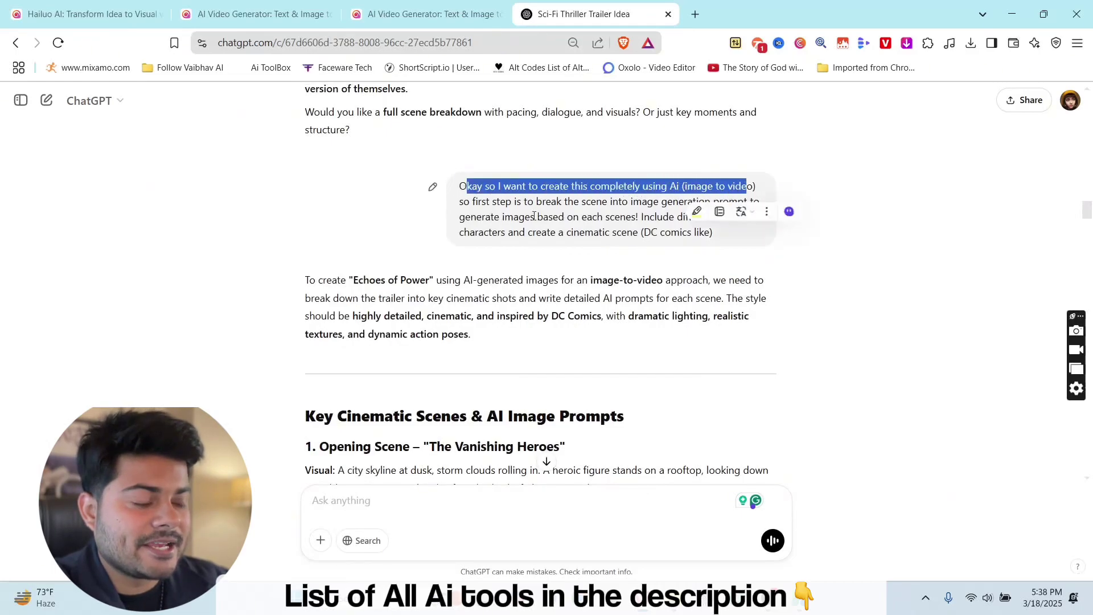
pyautogui.click(499, 205)
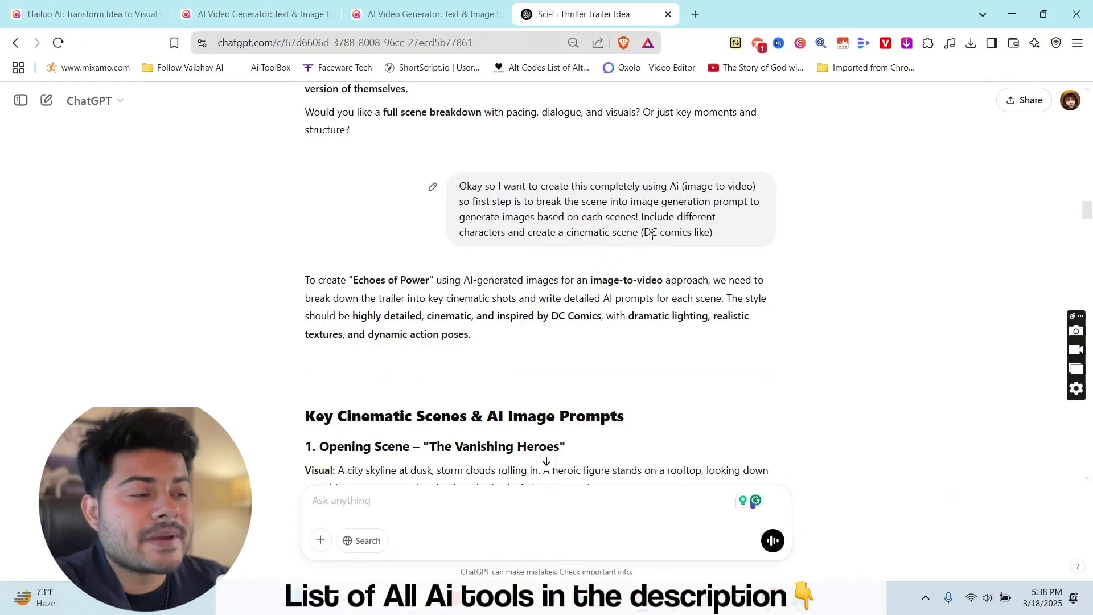
pyautogui.moveTo(643, 234); pyautogui.dragTo(721, 232)
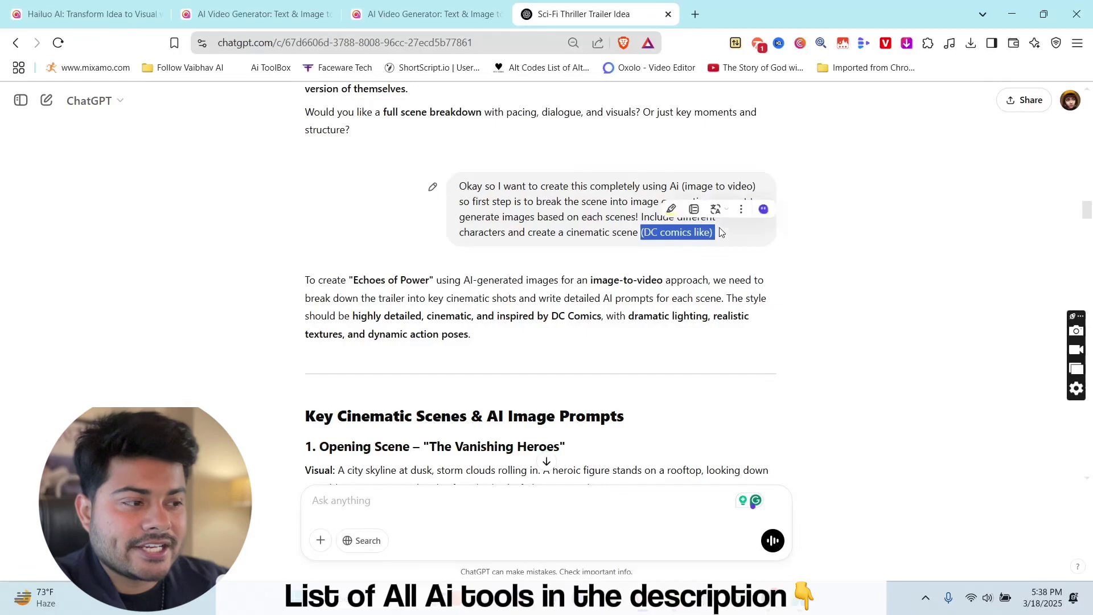
pyautogui.click(624, 249)
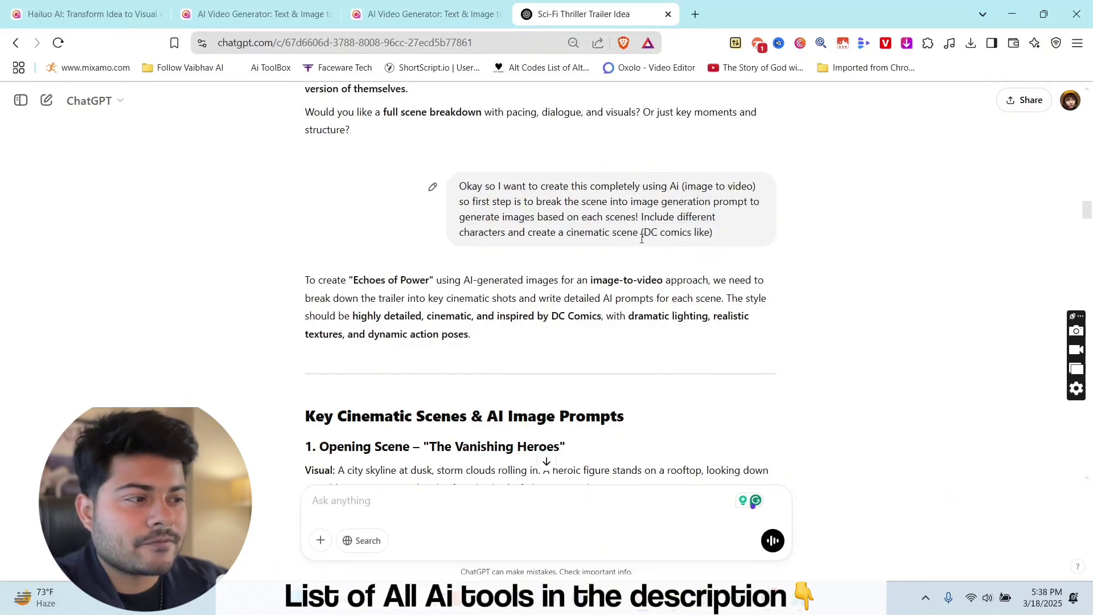
pyautogui.moveTo(654, 238); pyautogui.dragTo(703, 245)
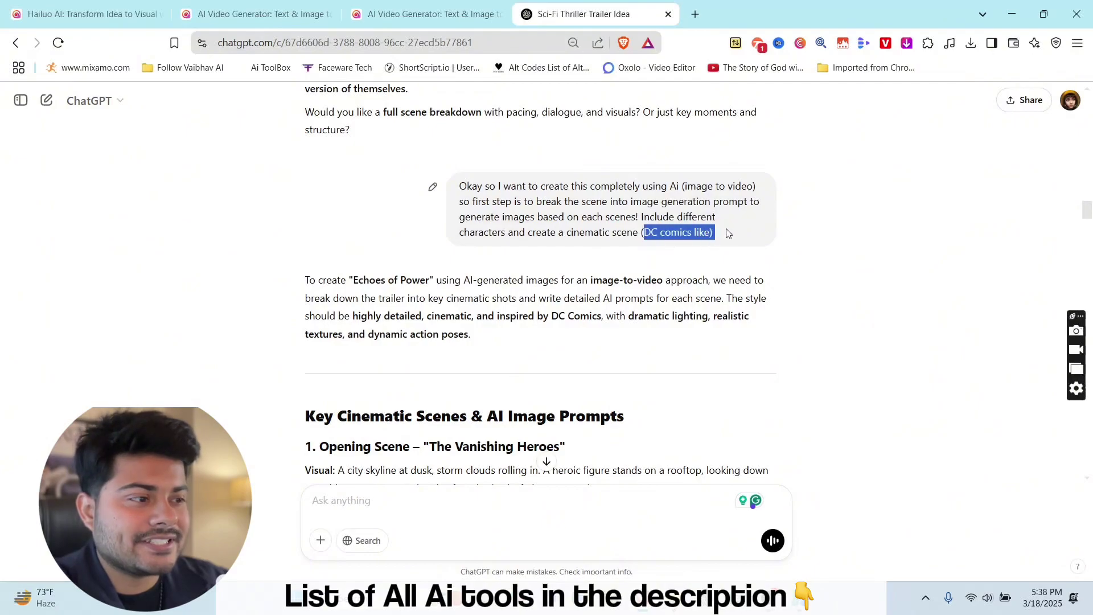
# - Read the image prompts under "Key Cinematic Scenes & AI Image Prompts", and return to the list of trailer ideas
pyautogui.scroll(-4, 627, 234)
pyautogui.scroll(2, 581, 236)
pyautogui.click(368, 228)
pyautogui.scroll(-2, 342, 234)
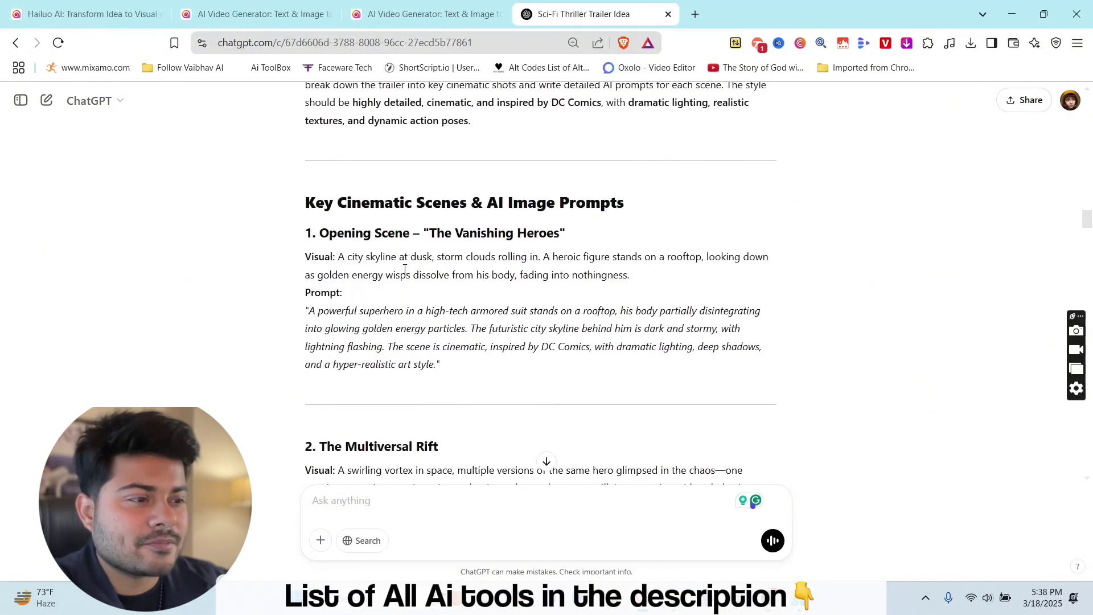
pyautogui.scroll(-2, 405, 269)
pyautogui.moveTo(312, 239); pyautogui.dragTo(432, 295)
pyautogui.scroll(-4, 455, 296)
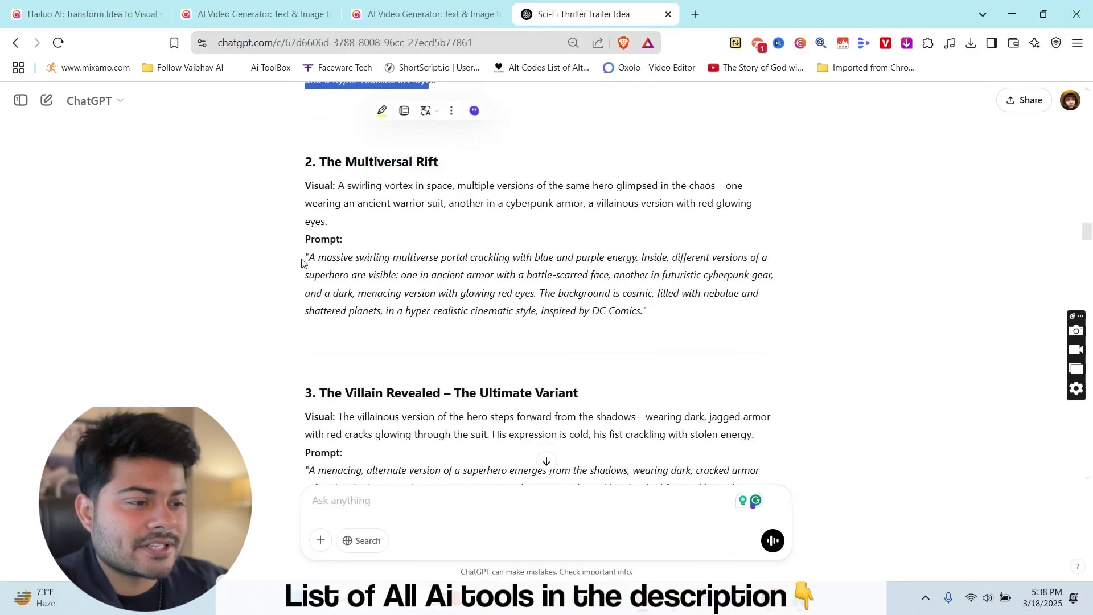
pyautogui.scroll(-3, 471, 297)
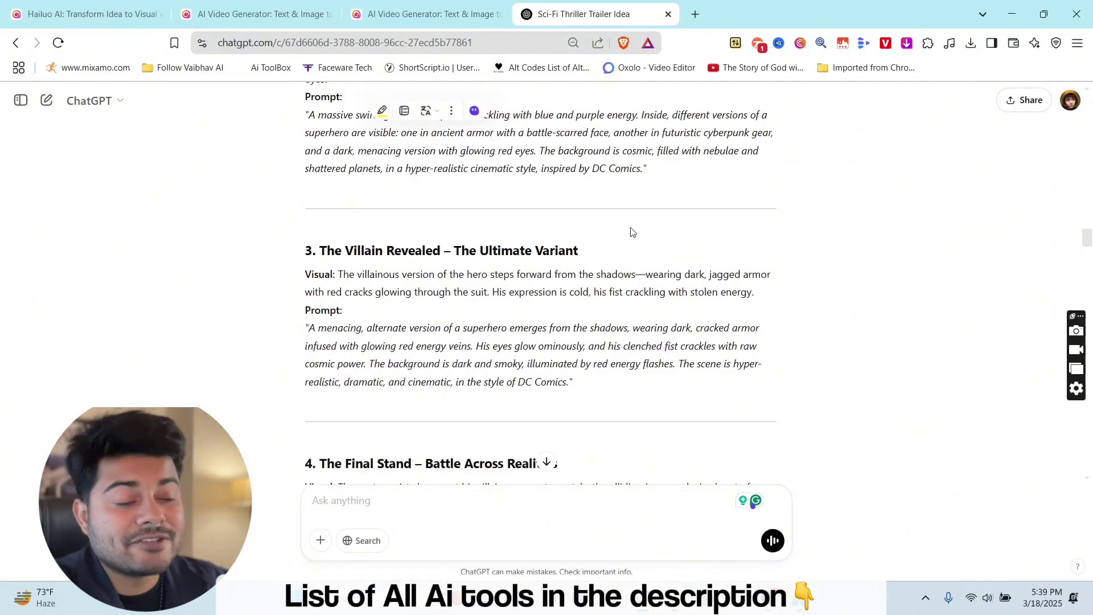
pyautogui.scroll(-5, 592, 250)
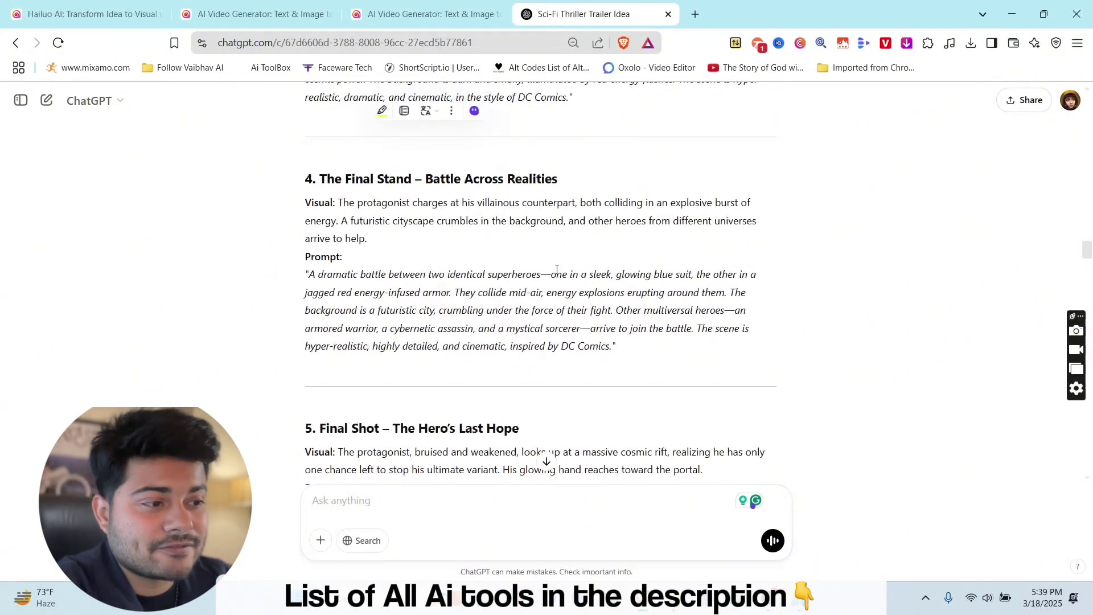
pyautogui.scroll(18, 556, 269)
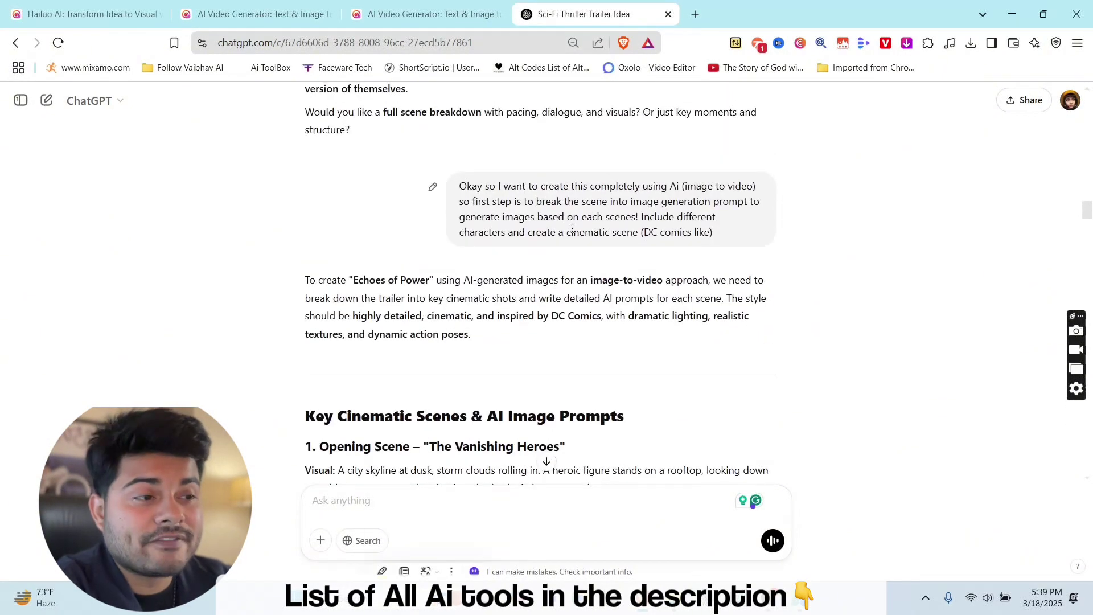
pyautogui.scroll(5, 553, 259)
pyautogui.scroll(6, 552, 259)
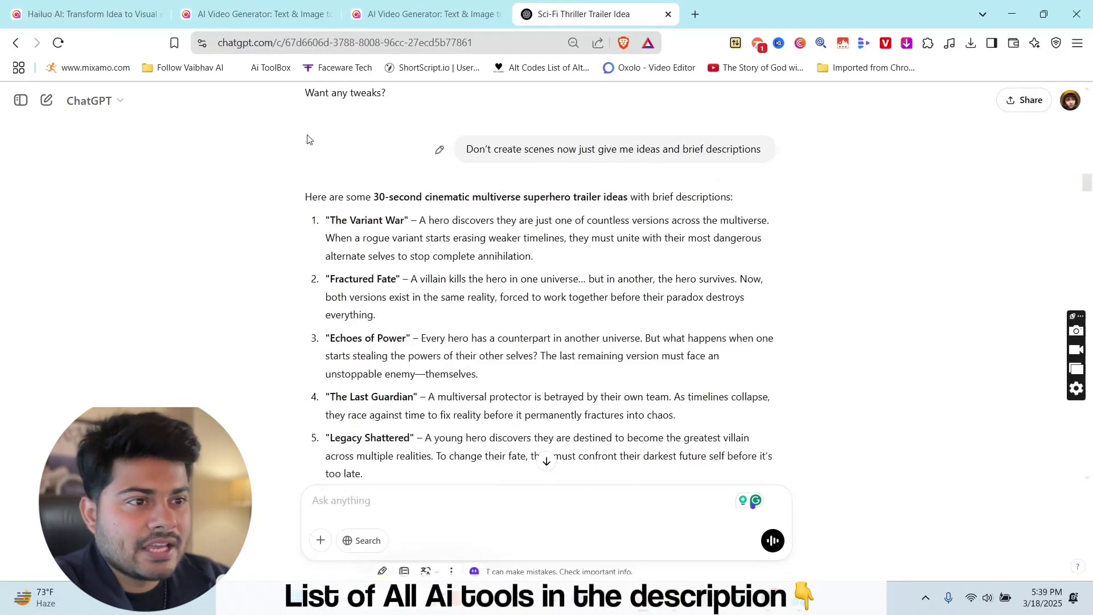
# - Switch to the Hailuo AI site and browse the showcase videos on its Explore page
pyautogui.hotkey('ctrl', '1')
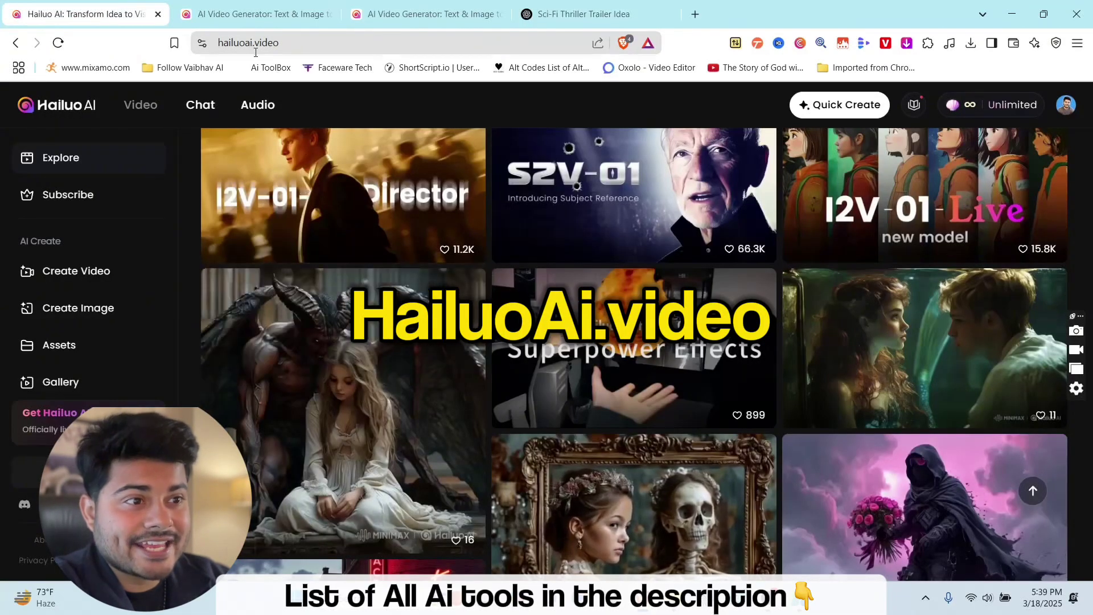
pyautogui.scroll(5, 423, 224)
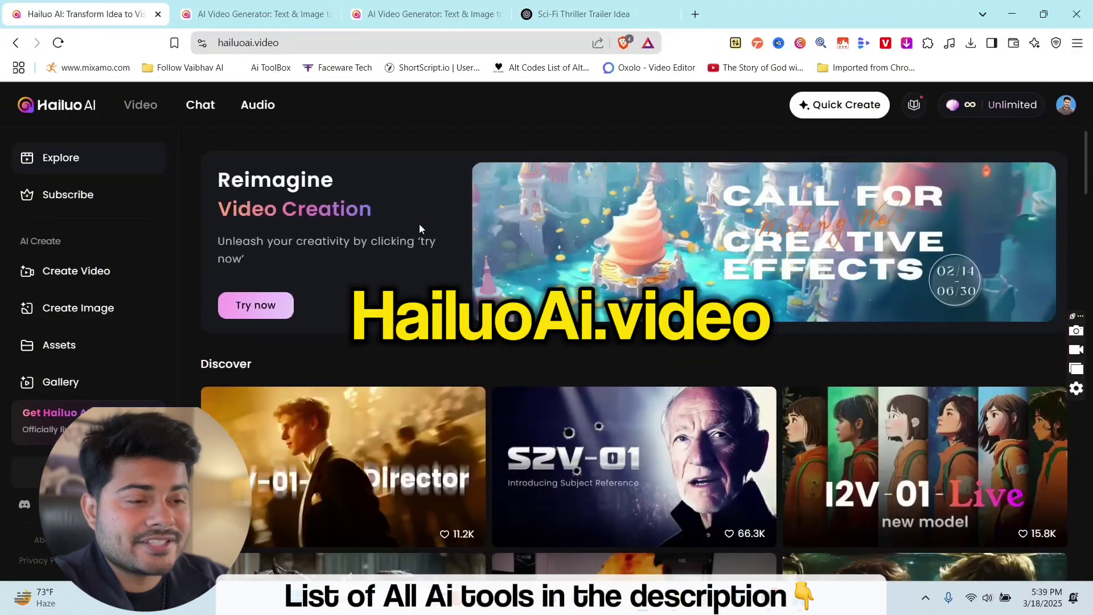
pyautogui.scroll(-8, 420, 224)
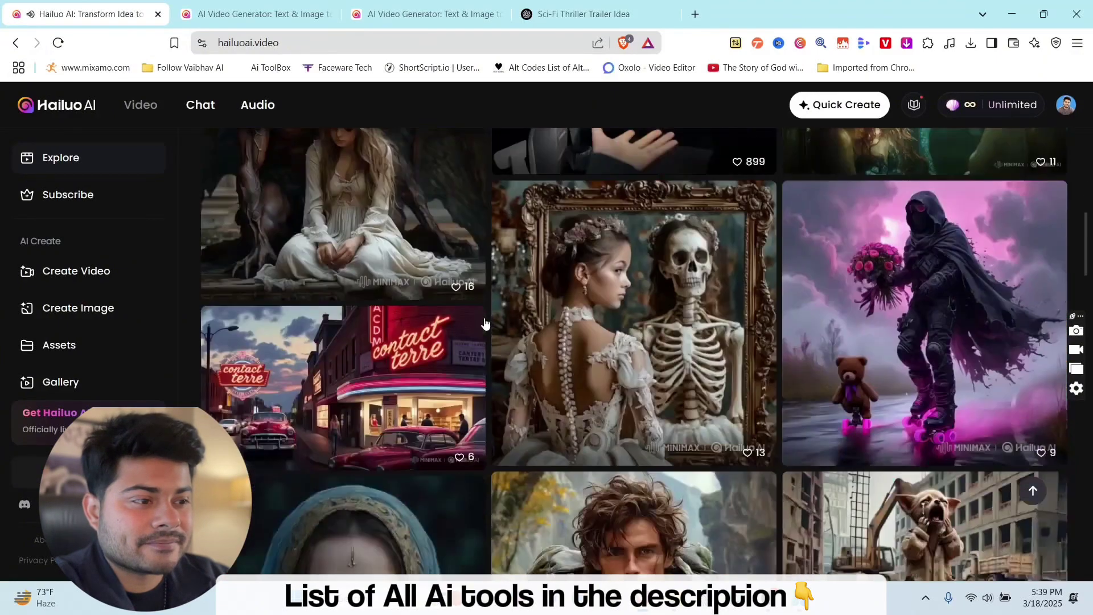
pyautogui.scroll(-5, 185, 376)
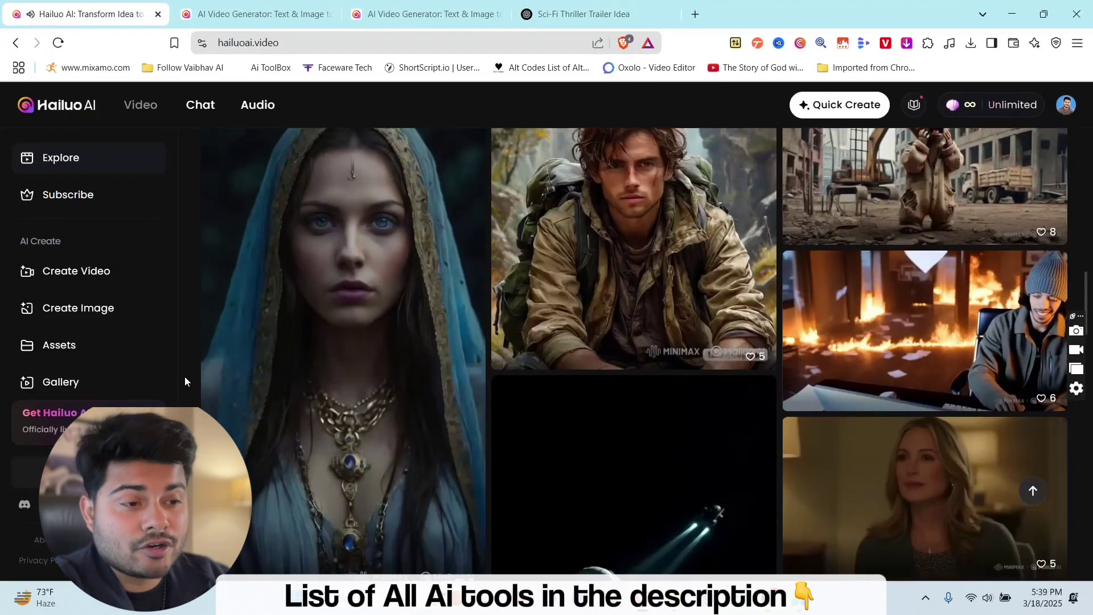
pyautogui.moveTo(345, 310)
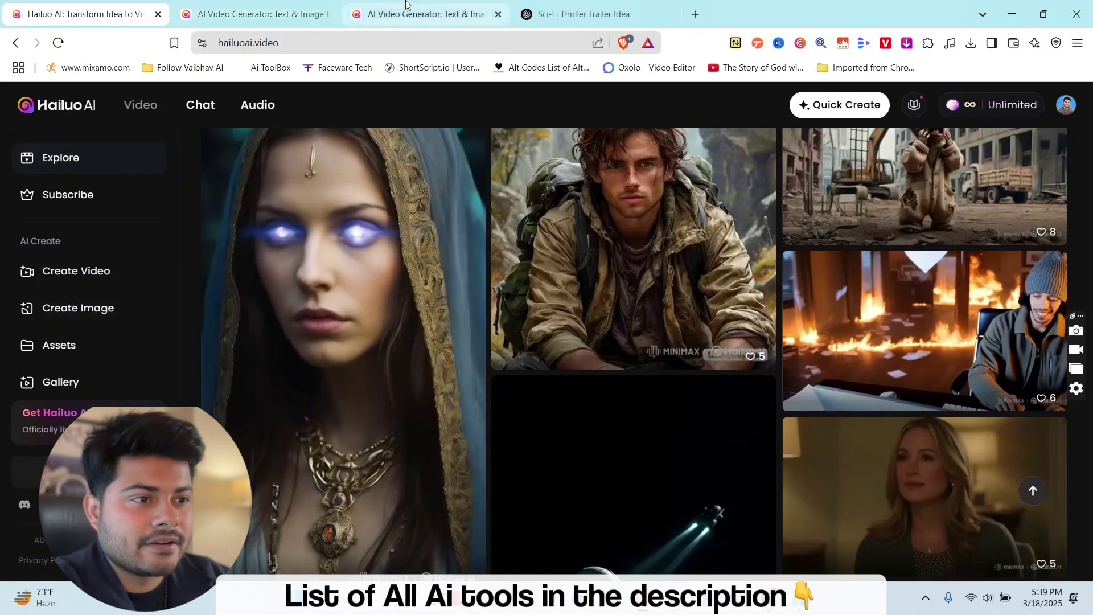
pyautogui.click(245, 7)
pyautogui.click(128, 5)
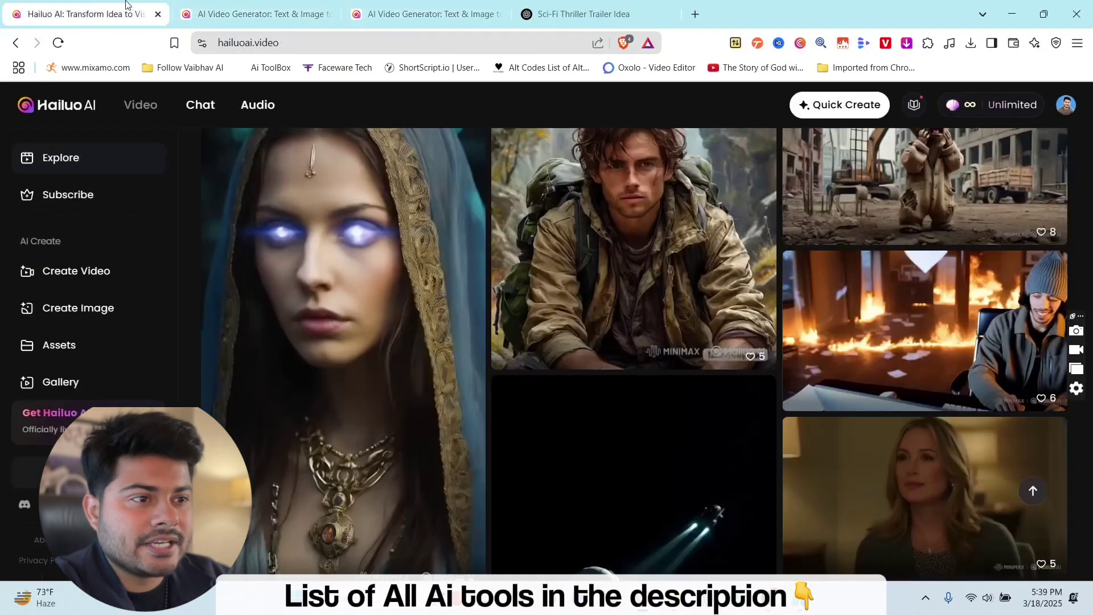
# - Start a new image creation in Hailuo AI with the prompt "a man kissing woman on the street"
pyautogui.click(83, 310)
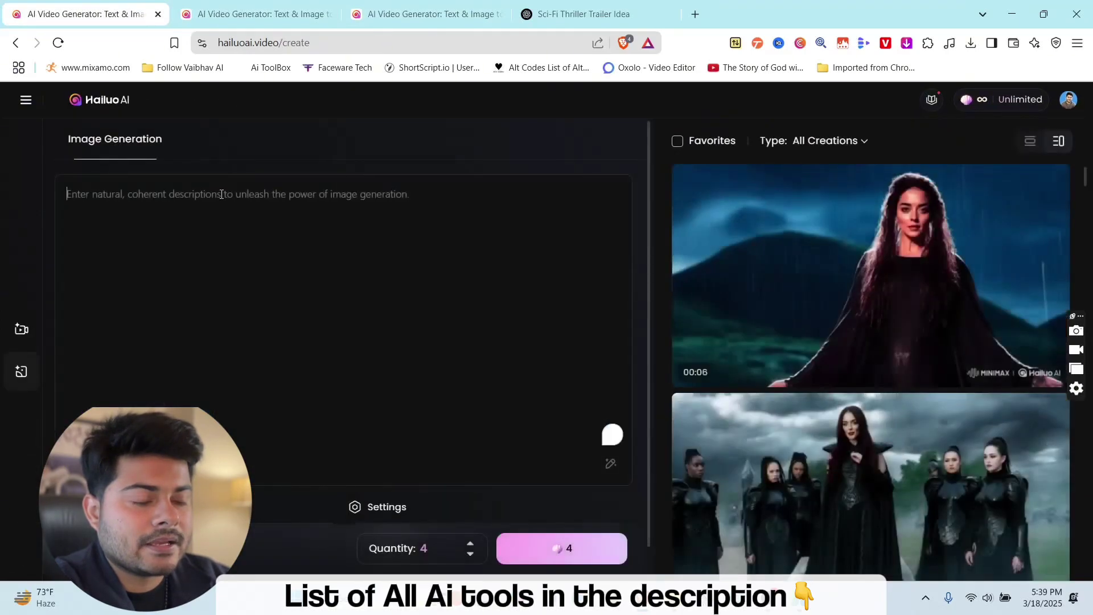
pyautogui.click(222, 195)
pyautogui.write('a man')
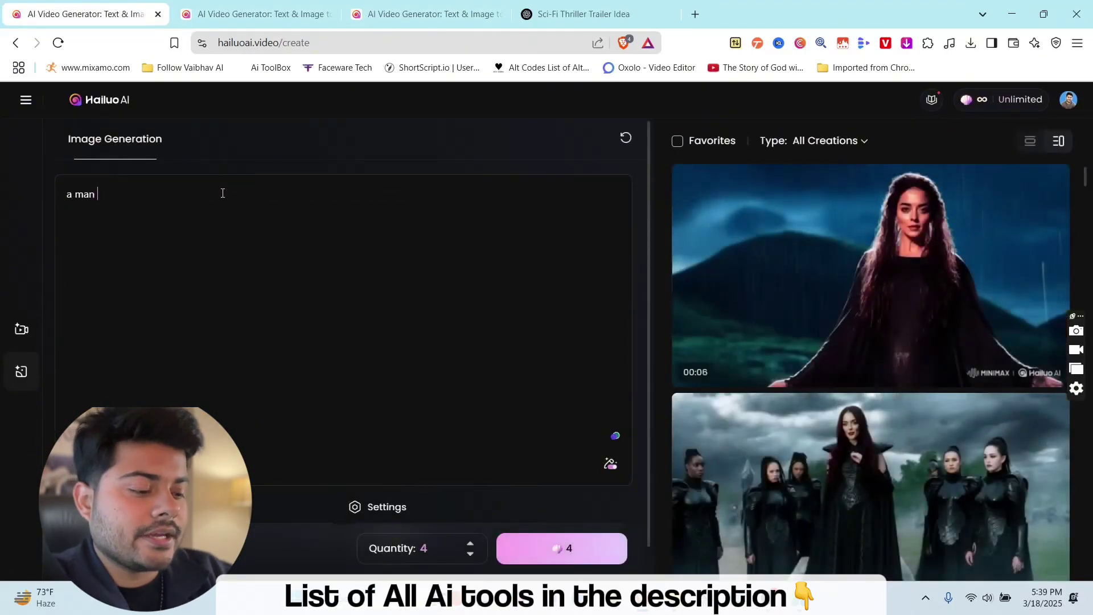
pyautogui.write(' kissing wo')
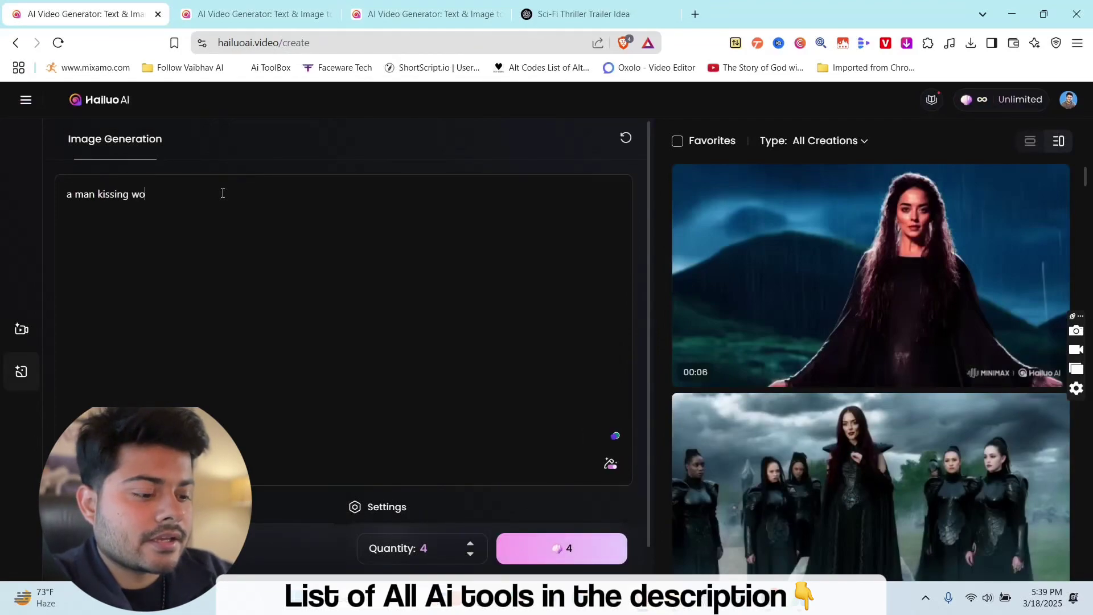
pyautogui.write('man on the street')
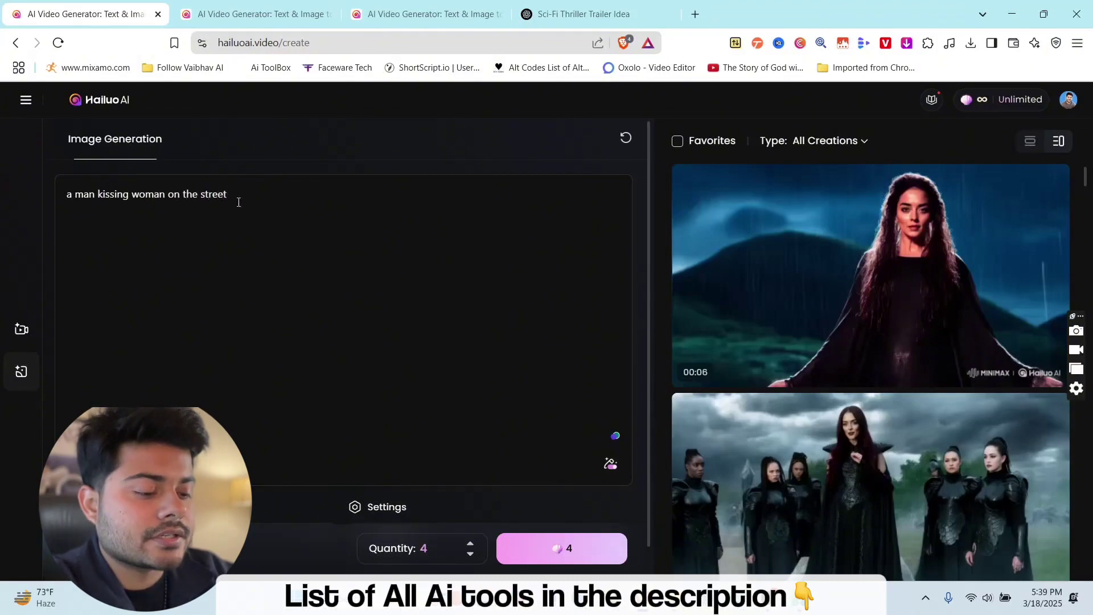
pyautogui.moveTo(614, 466)
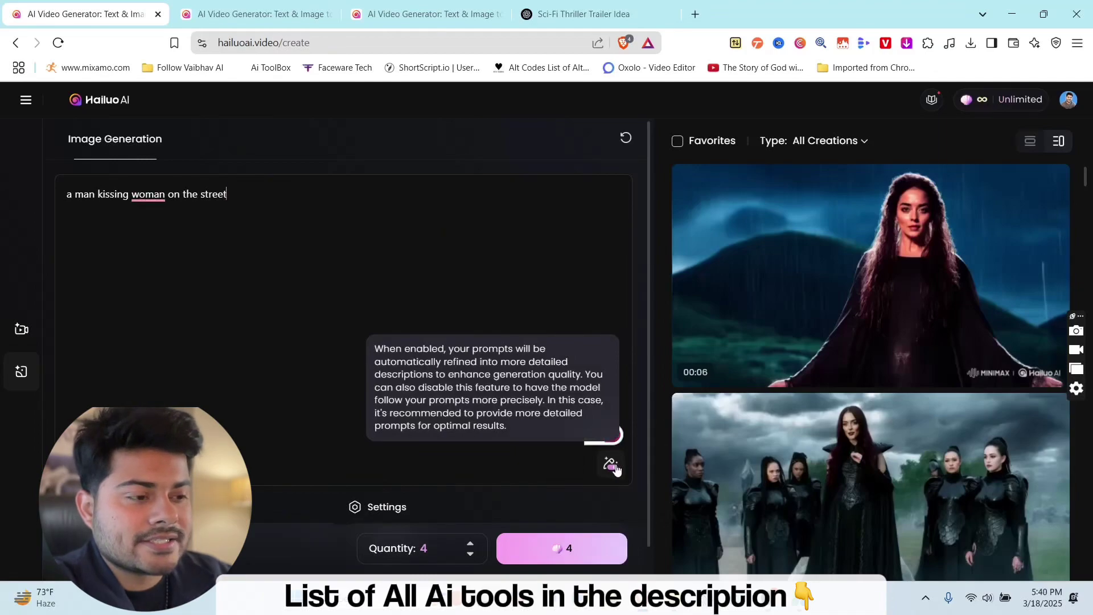
# - Generate four 16:9 images from the prompt, and correct its wording to "a man kissing a woman on the street"
pyautogui.scroll(-1, 280, 400)
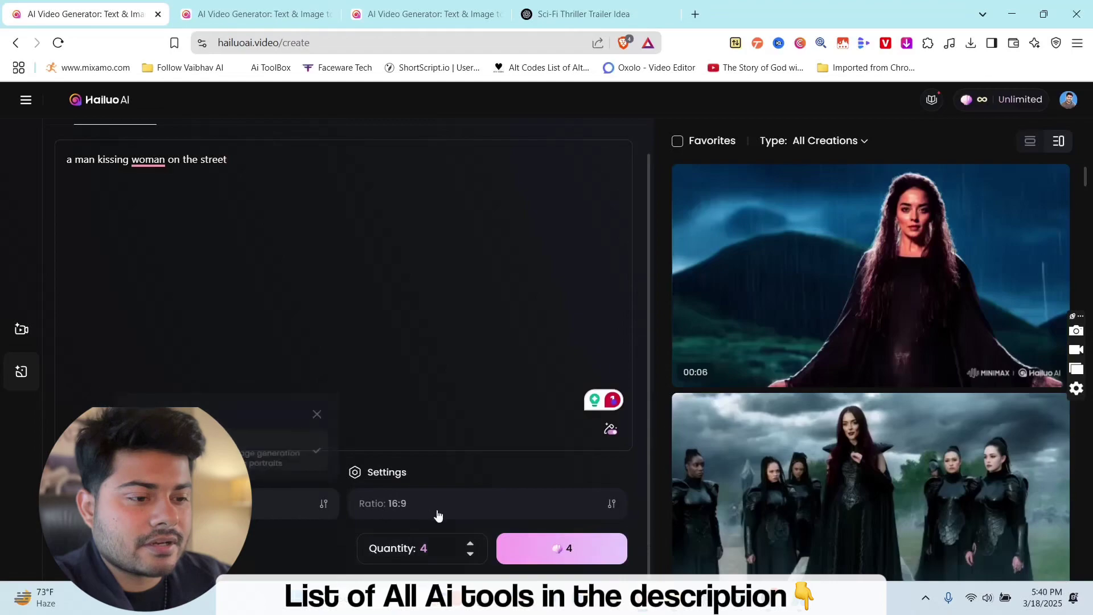
pyautogui.moveTo(452, 515)
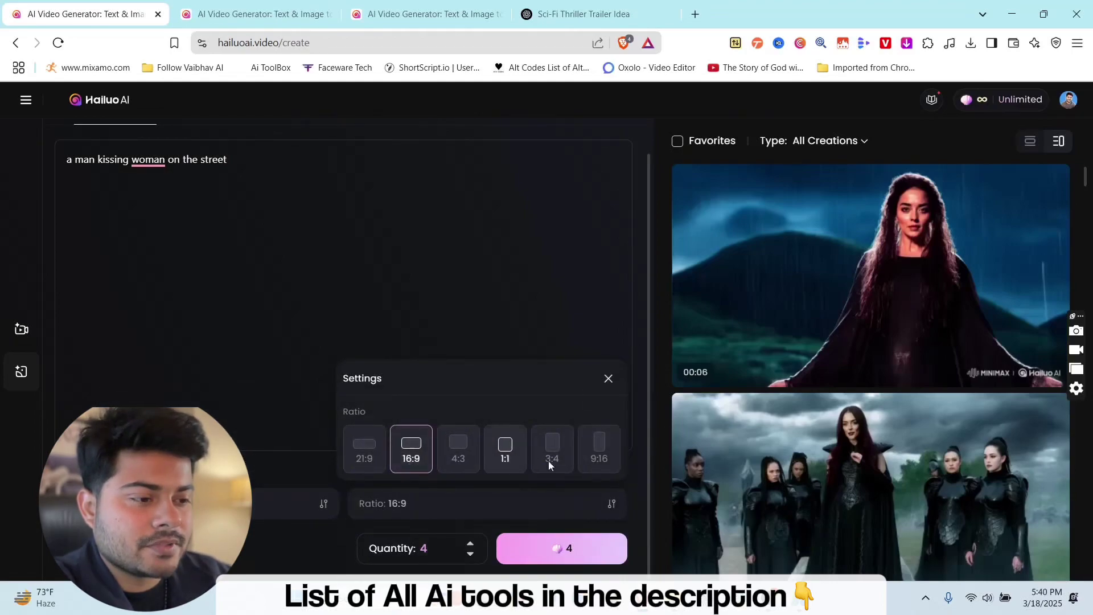
pyautogui.click(557, 549)
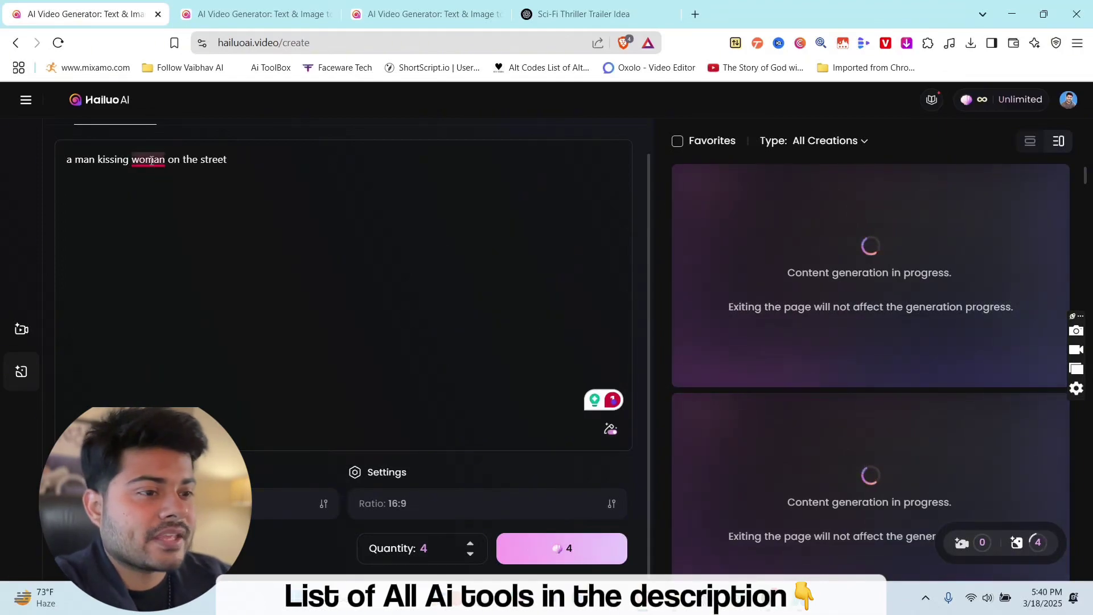
pyautogui.moveTo(151, 160)
pyautogui.click(153, 200)
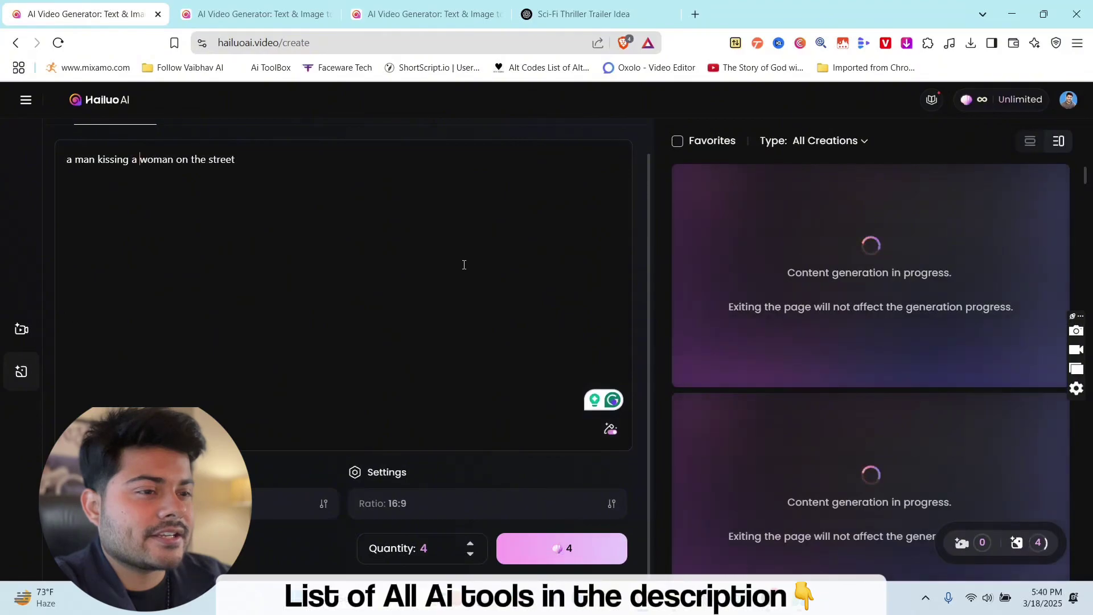
# - Open the generated subject-reference video of the man wearing armor on the battlefield from the other Hailuo AI creation page
pyautogui.click(258, 5)
pyautogui.click(408, 7)
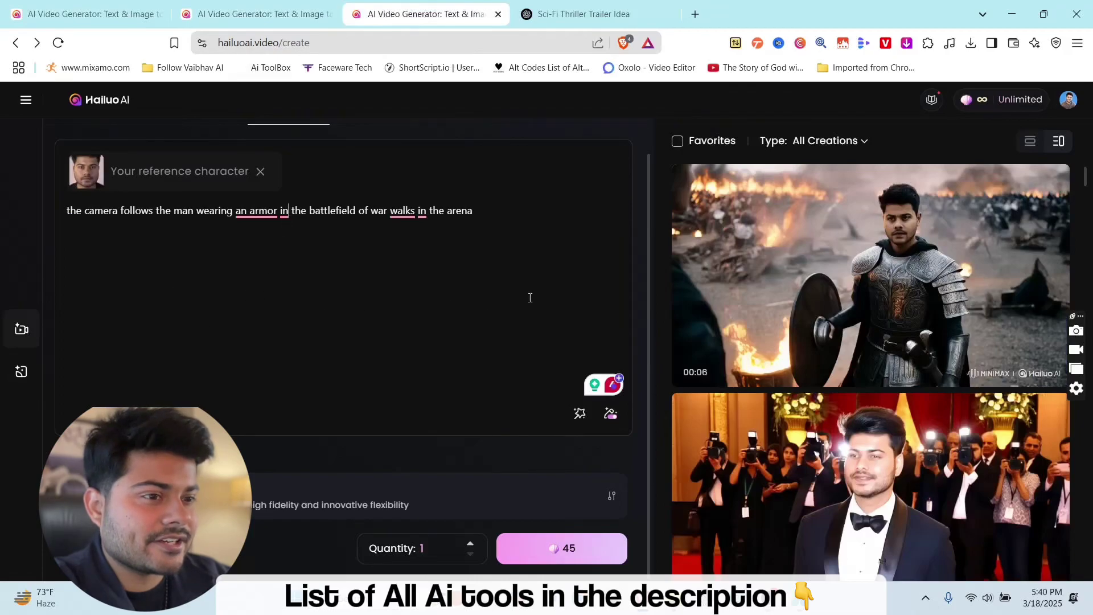
pyautogui.click(883, 295)
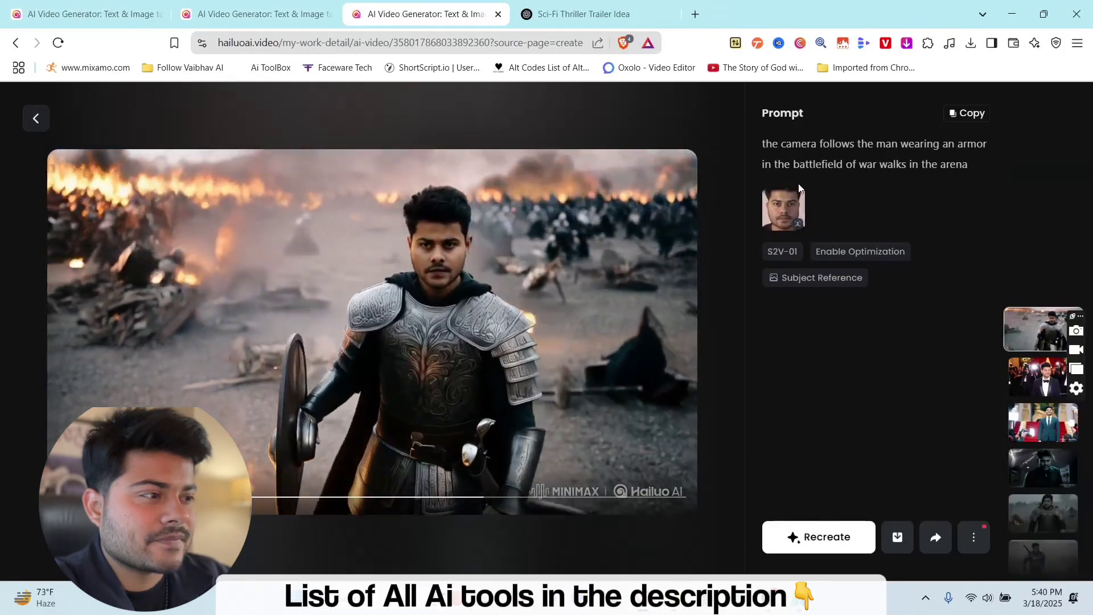
# - Read the prompt of the armored-man battlefield video and view the reference character photo used for it
pyautogui.moveTo(762, 144); pyautogui.dragTo(988, 148)
pyautogui.moveTo(826, 165); pyautogui.dragTo(968, 163)
pyautogui.click(961, 164)
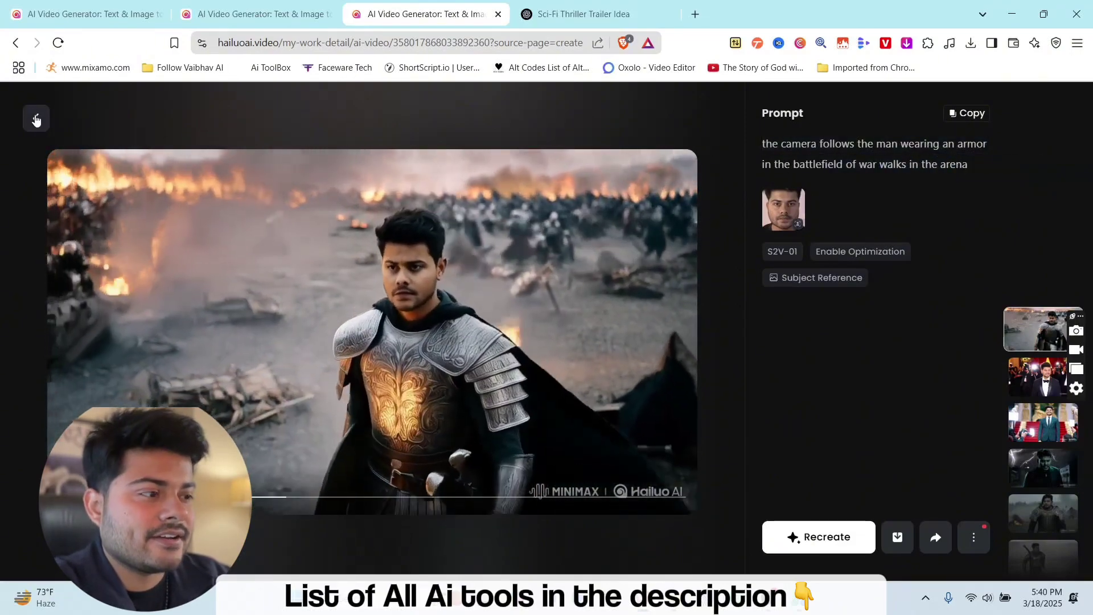
pyautogui.click(36, 120)
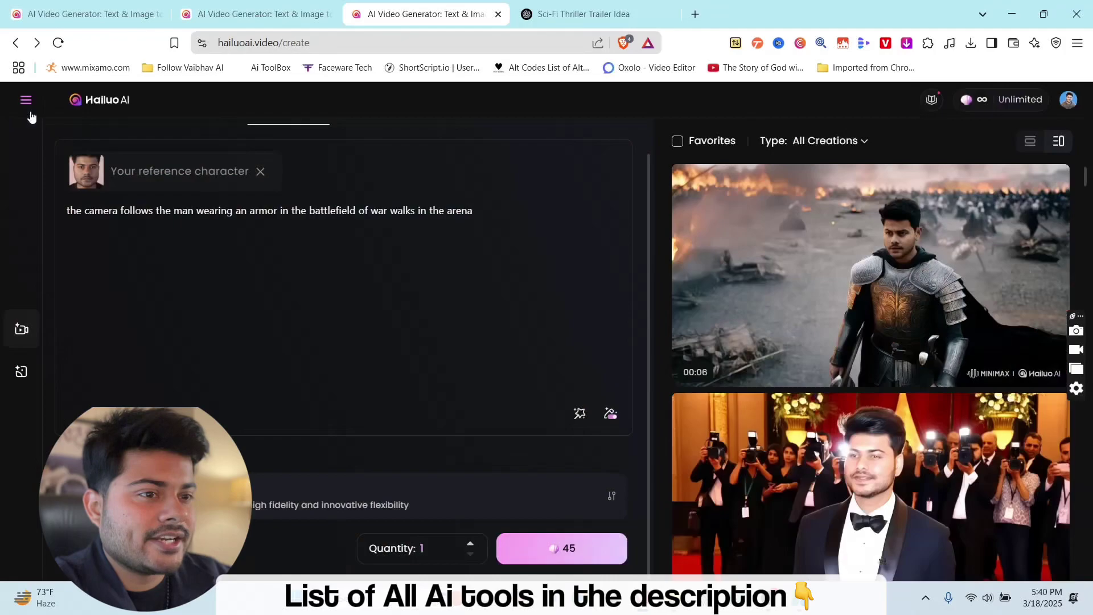
pyautogui.click(161, 177)
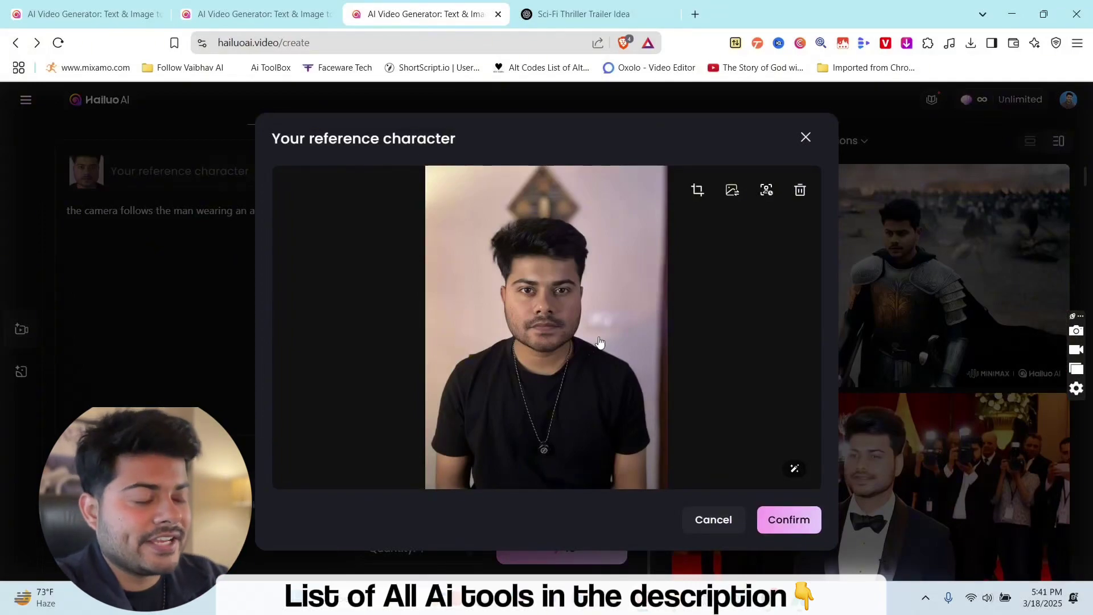
pyautogui.click(729, 515)
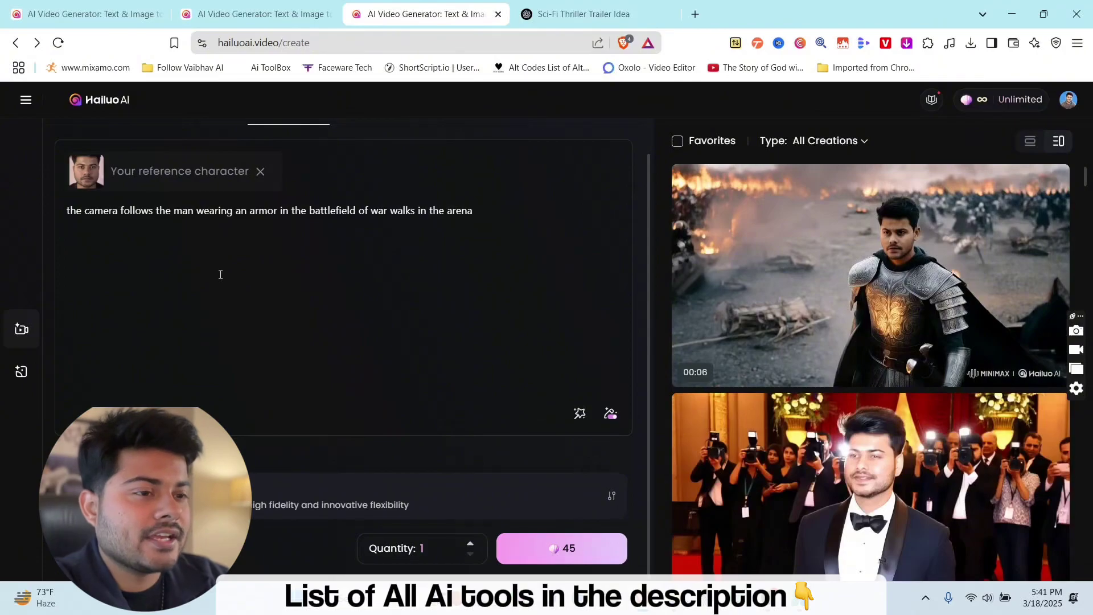
# - View the two generated red-carpet videos of the man in a suit posing for pictures, and read their prompt
pyautogui.scroll(-1, 875, 382)
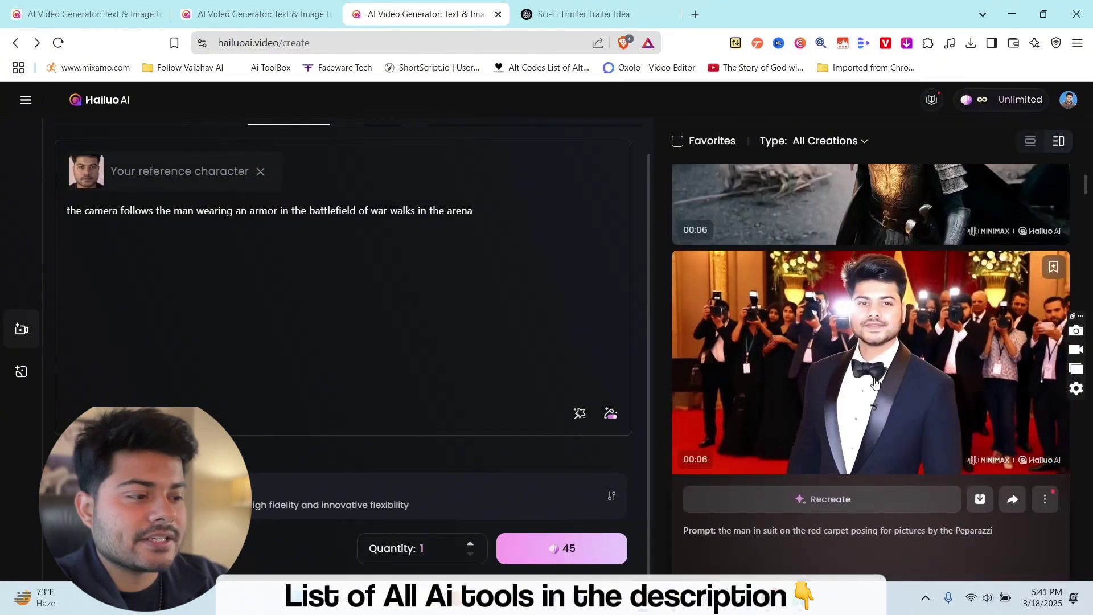
pyautogui.click(875, 382)
pyautogui.scroll(-1, 874, 377)
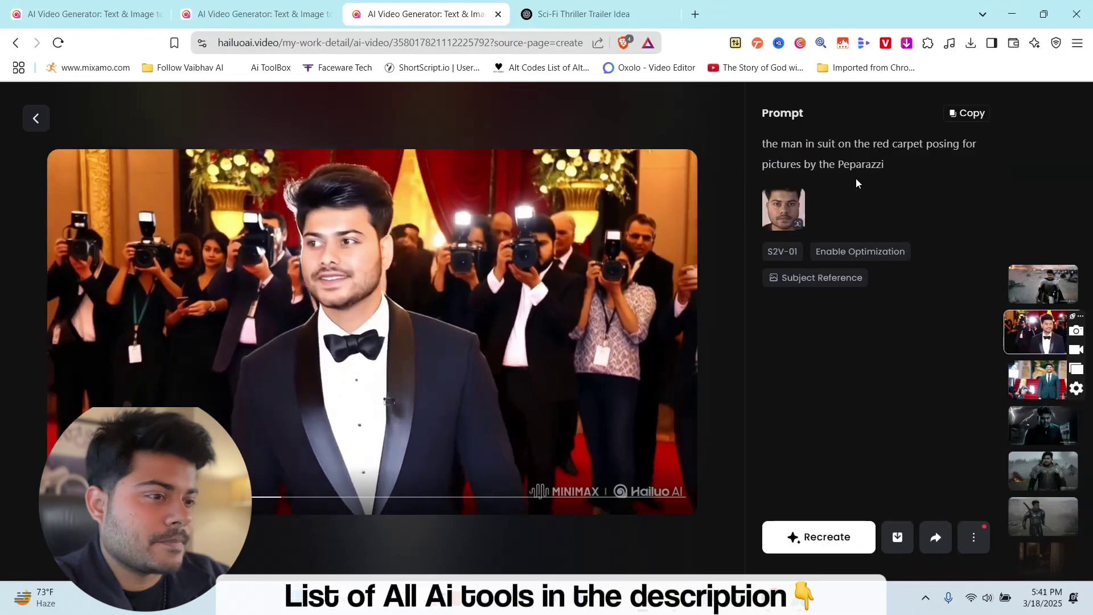
pyautogui.click(36, 117)
pyautogui.scroll(-3, 867, 359)
pyautogui.moveTo(988, 457)
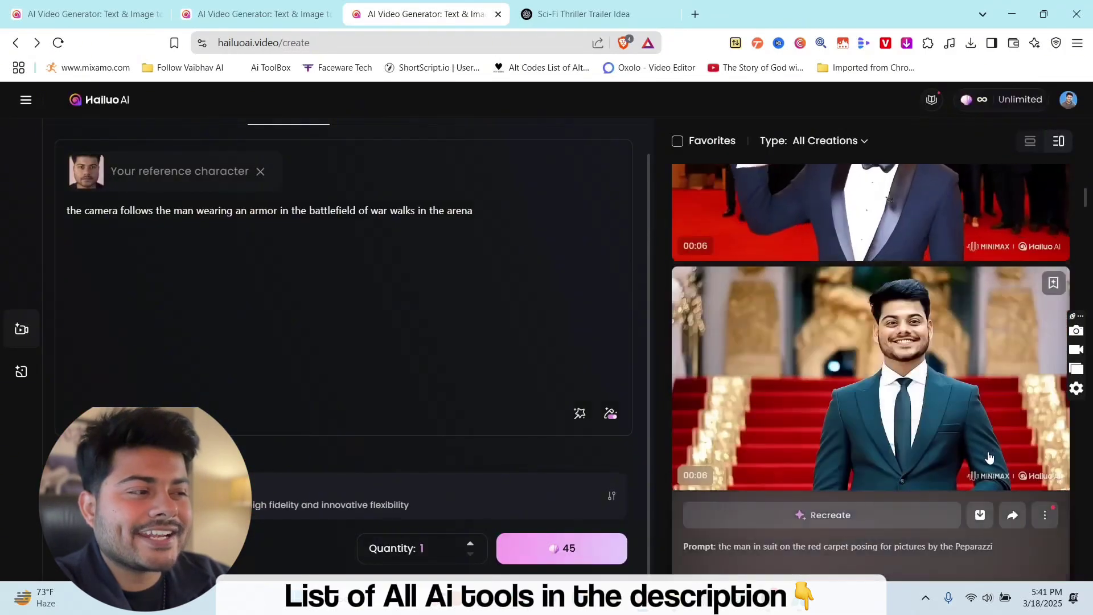
pyautogui.click(919, 384)
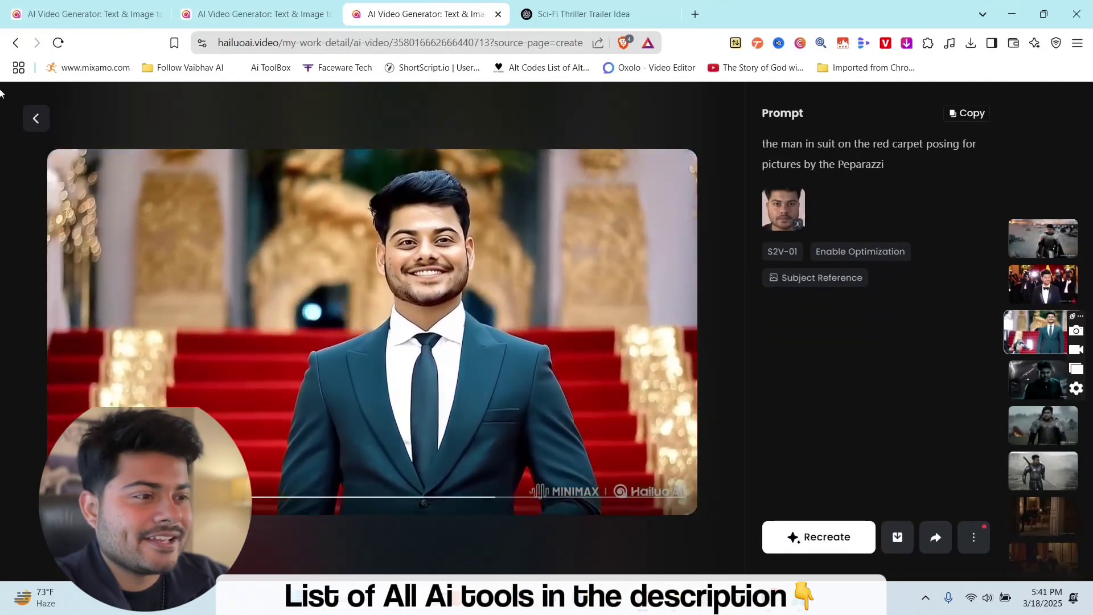
pyautogui.click(36, 120)
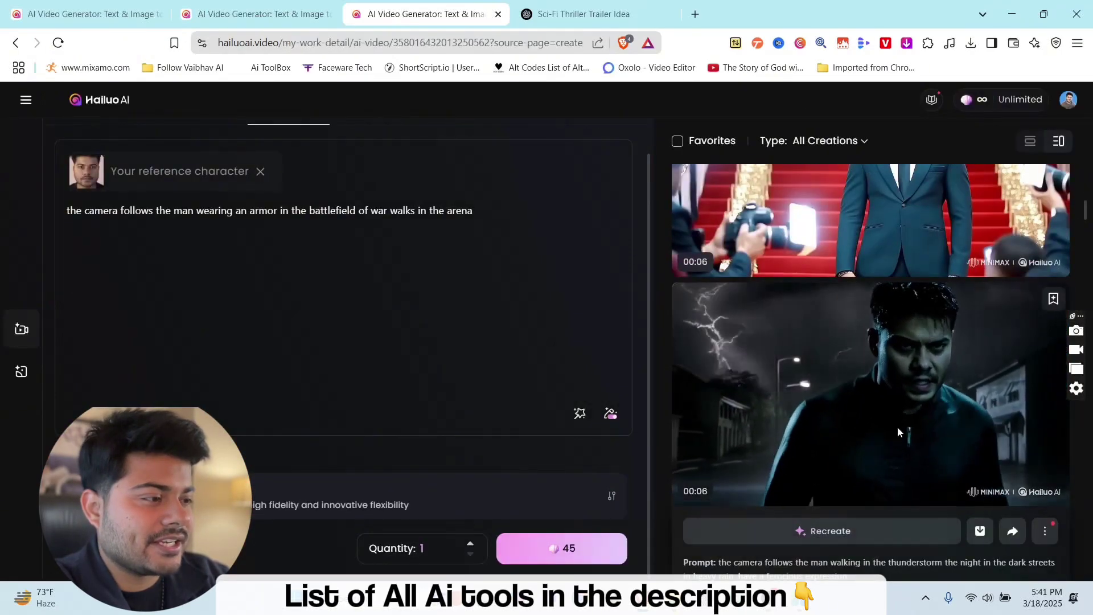
# - View the video of the man walking through a thunderstorm on dark streets and read its prompt
pyautogui.click(898, 434)
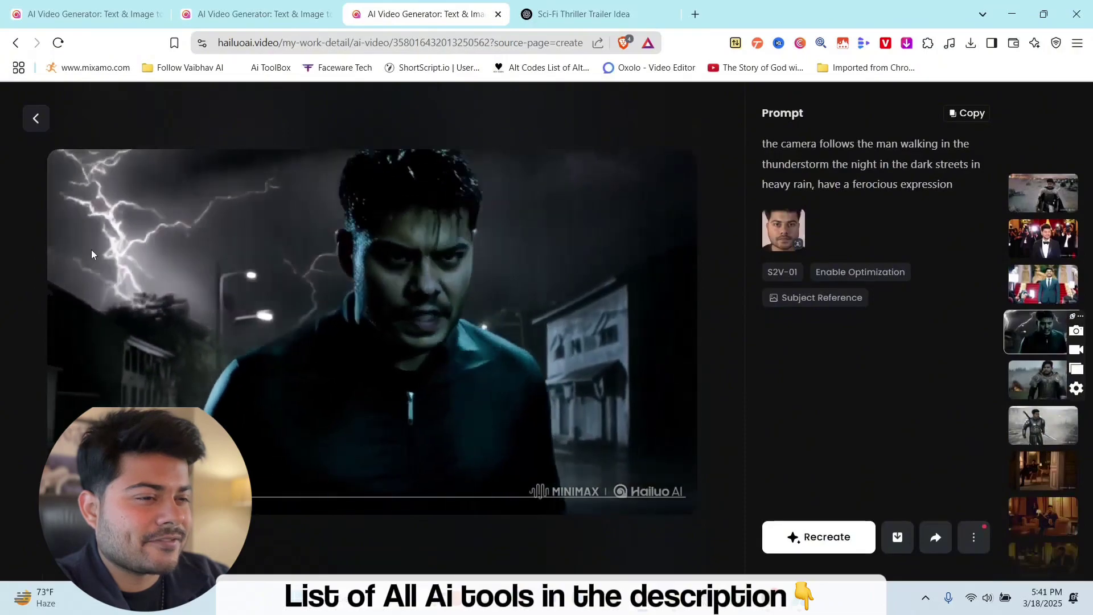
pyautogui.moveTo(763, 144); pyautogui.dragTo(977, 146)
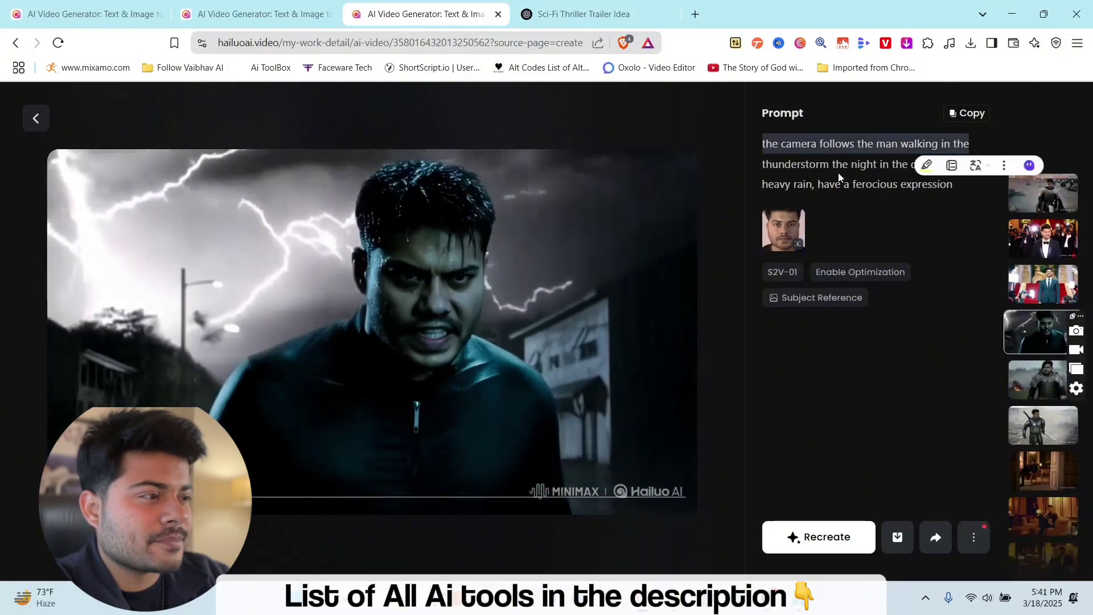
pyautogui.click(851, 167)
pyautogui.moveTo(910, 175); pyautogui.dragTo(958, 169)
pyautogui.moveTo(830, 184); pyautogui.dragTo(866, 184)
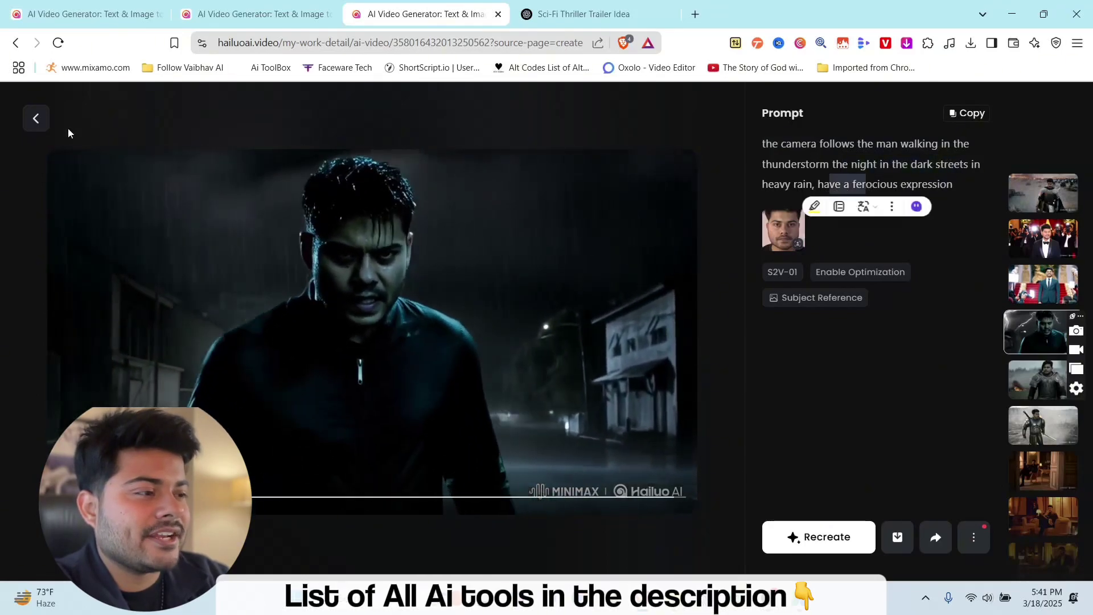
pyautogui.click(36, 119)
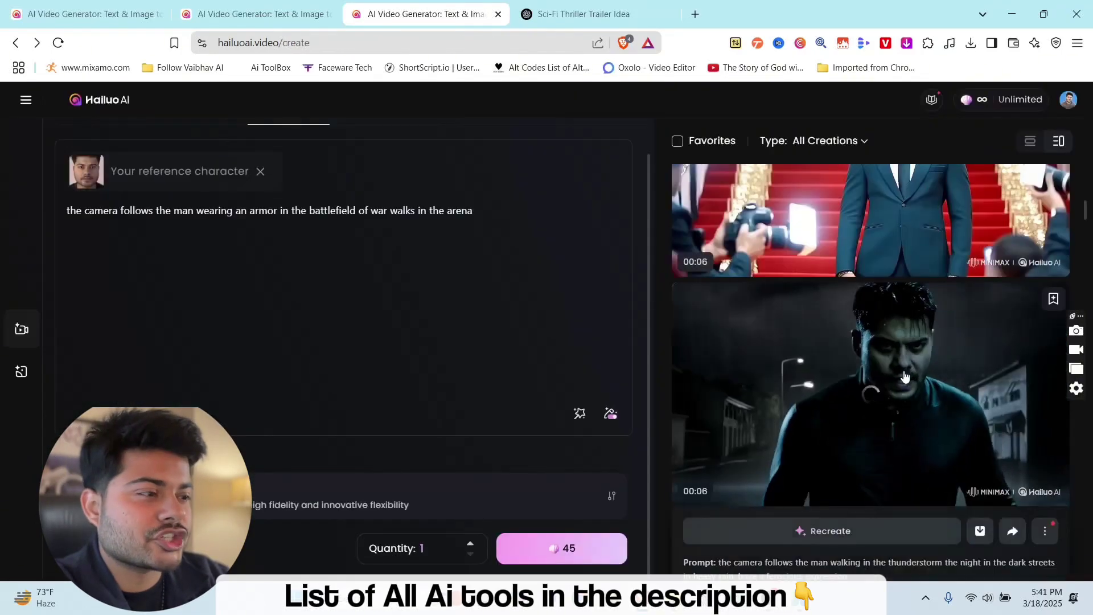
# - View the earlier video of the man wearing "an armour" on the battlefield and read its prompt
pyautogui.scroll(-5, 905, 375)
pyautogui.moveTo(879, 296)
pyautogui.click(877, 293)
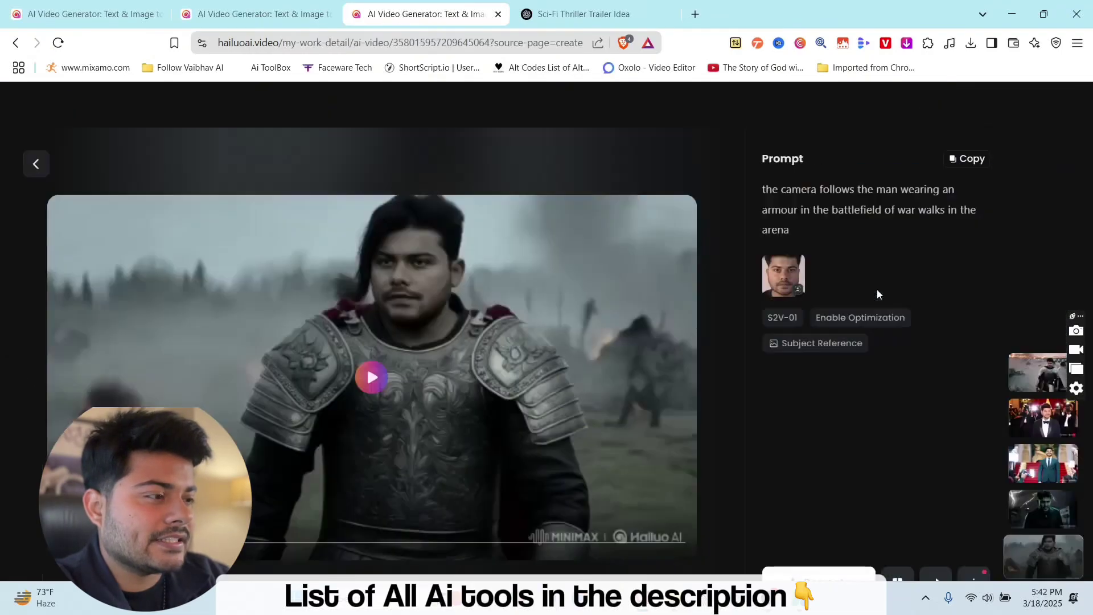
pyautogui.moveTo(782, 145); pyautogui.dragTo(954, 158)
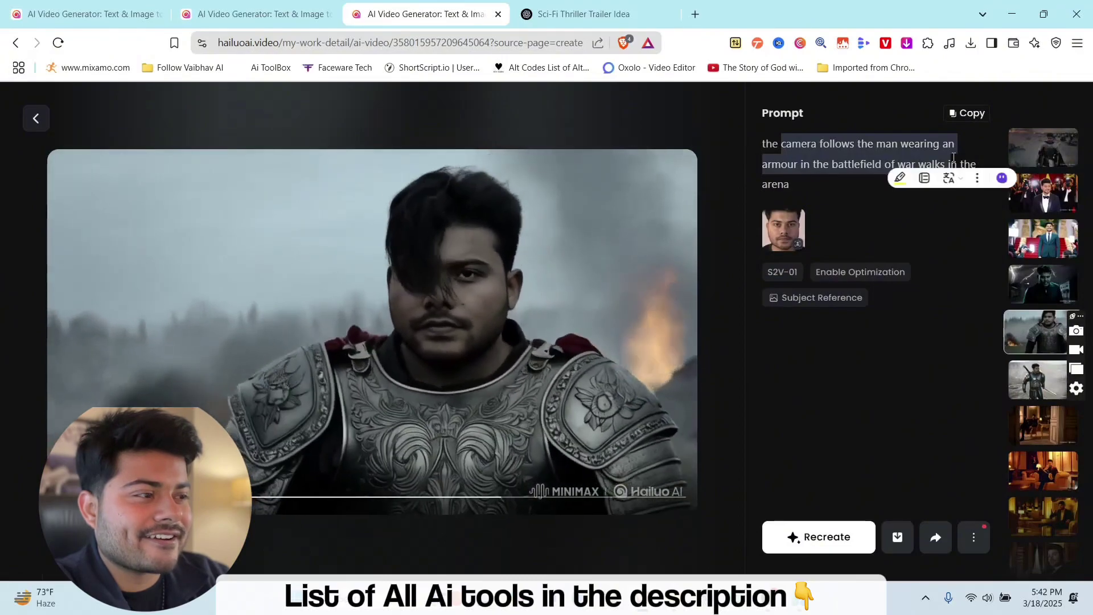
pyautogui.click(951, 171)
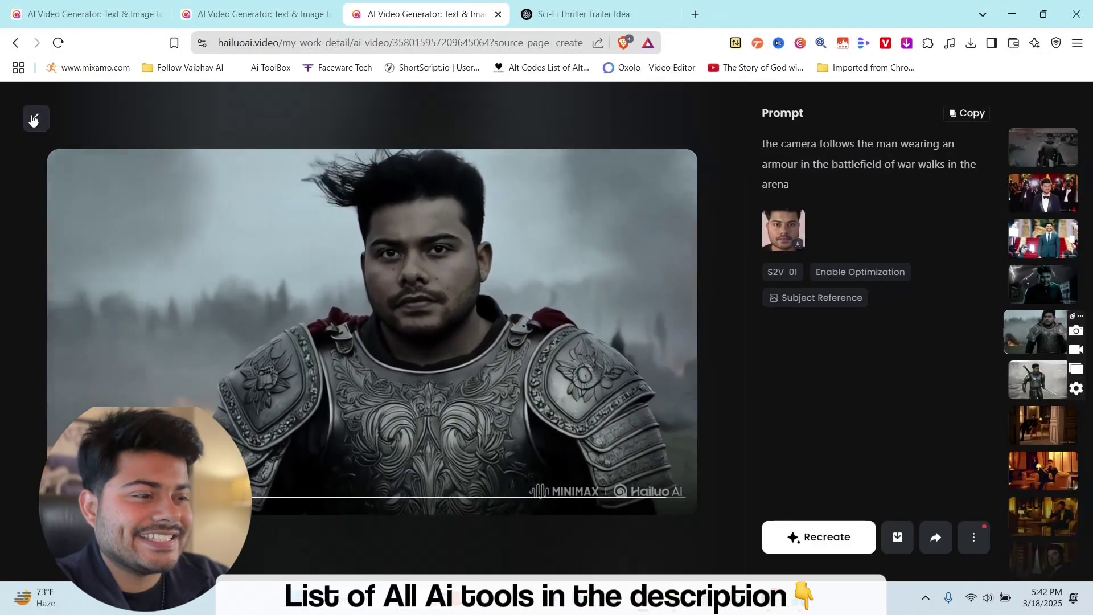
pyautogui.click(33, 120)
# - Find and view the video of the gentleman sitting with wine in the dark mansion, and read its prompt
pyautogui.scroll(-5, 819, 335)
pyautogui.scroll(-5, 854, 370)
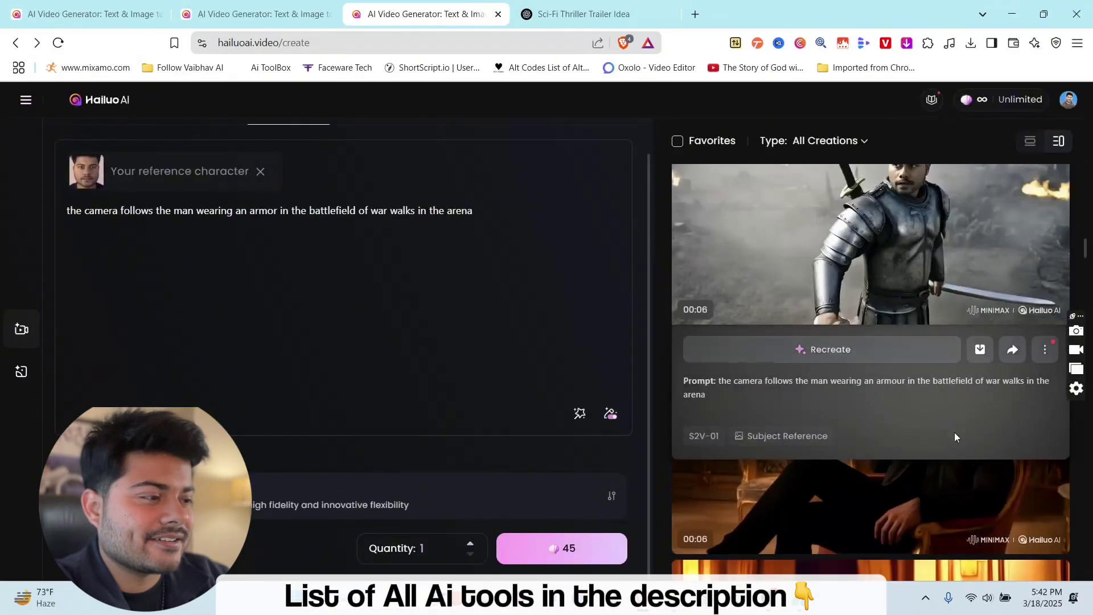
pyautogui.scroll(-5, 883, 319)
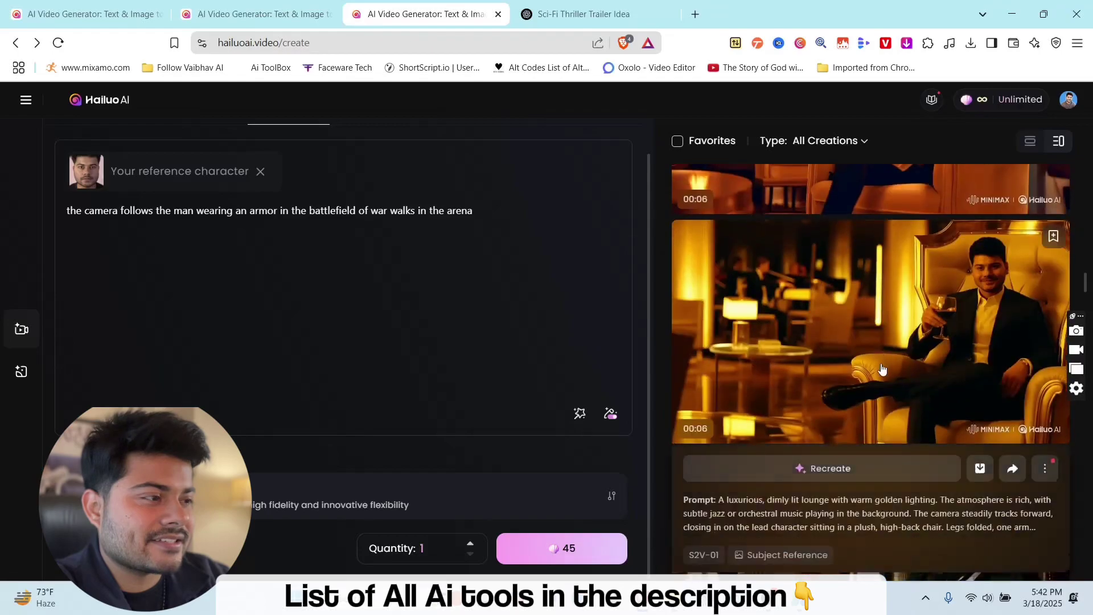
pyautogui.scroll(6, 879, 382)
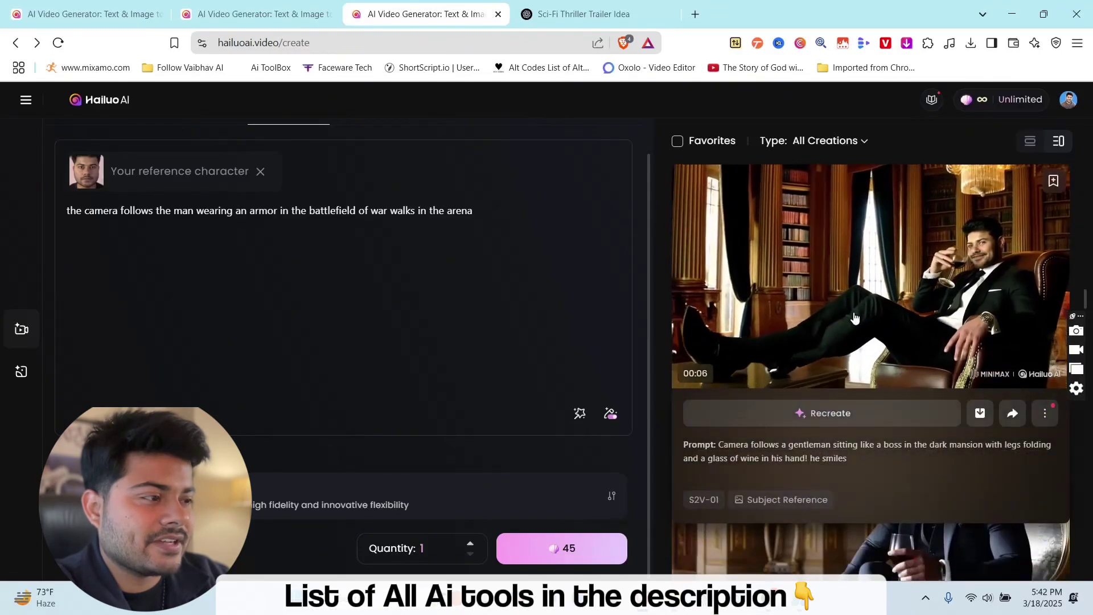
pyautogui.click(873, 369)
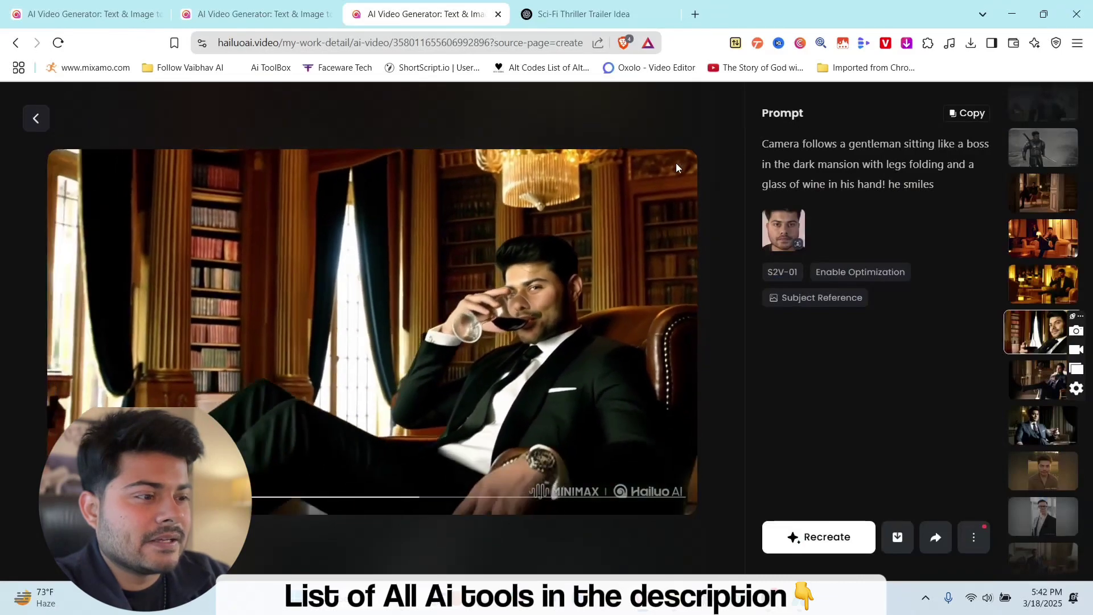
pyautogui.moveTo(768, 145); pyautogui.dragTo(873, 158)
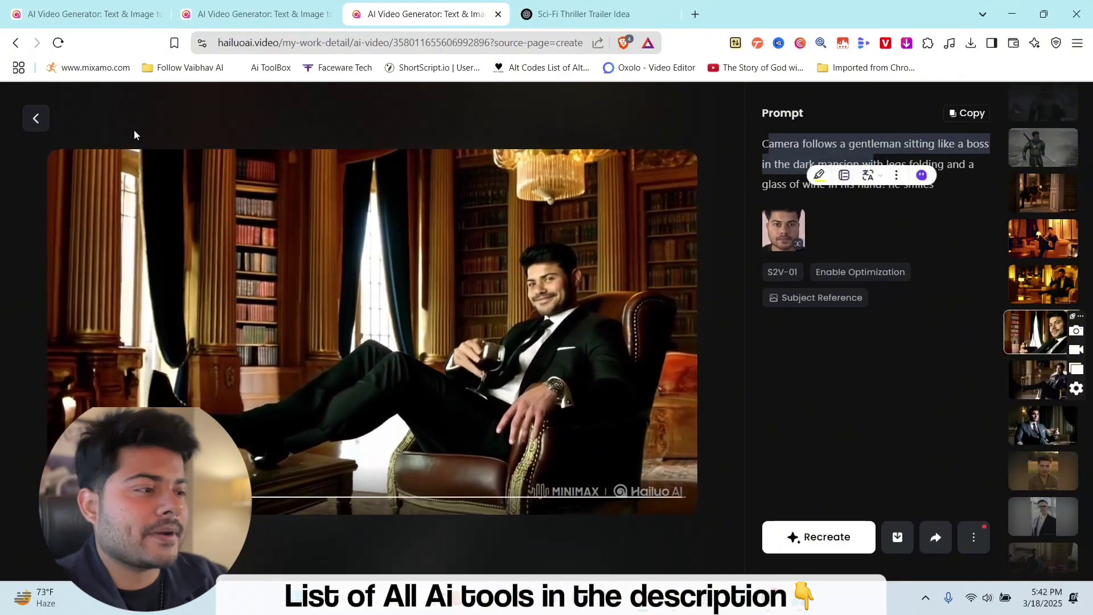
pyautogui.click(31, 120)
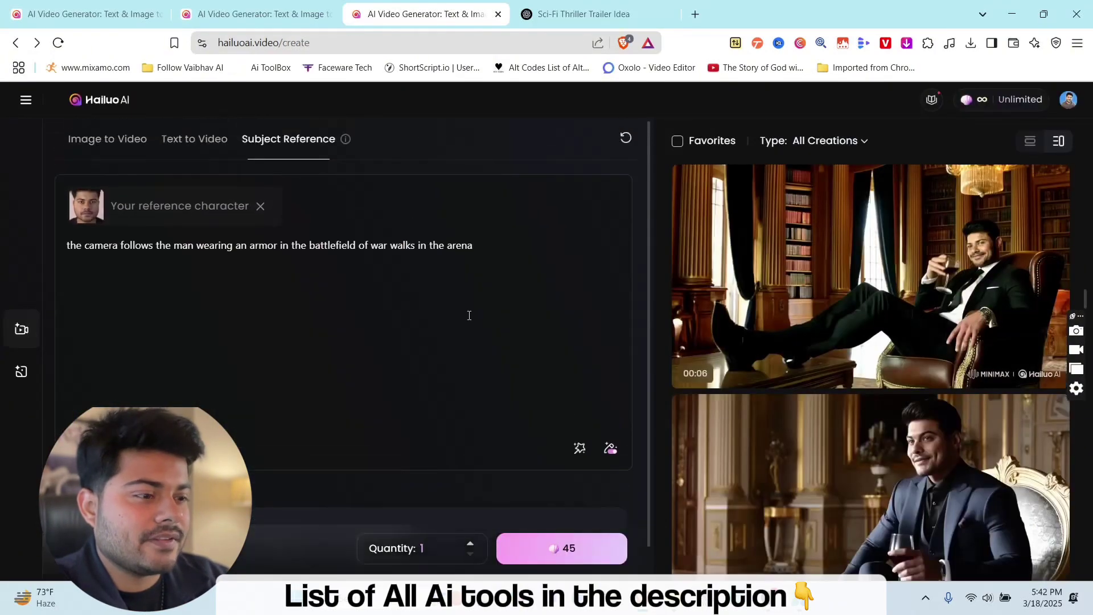
# - Go back to the image creation page and view the first generated kissing-couple image at full size
pyautogui.click(113, 7)
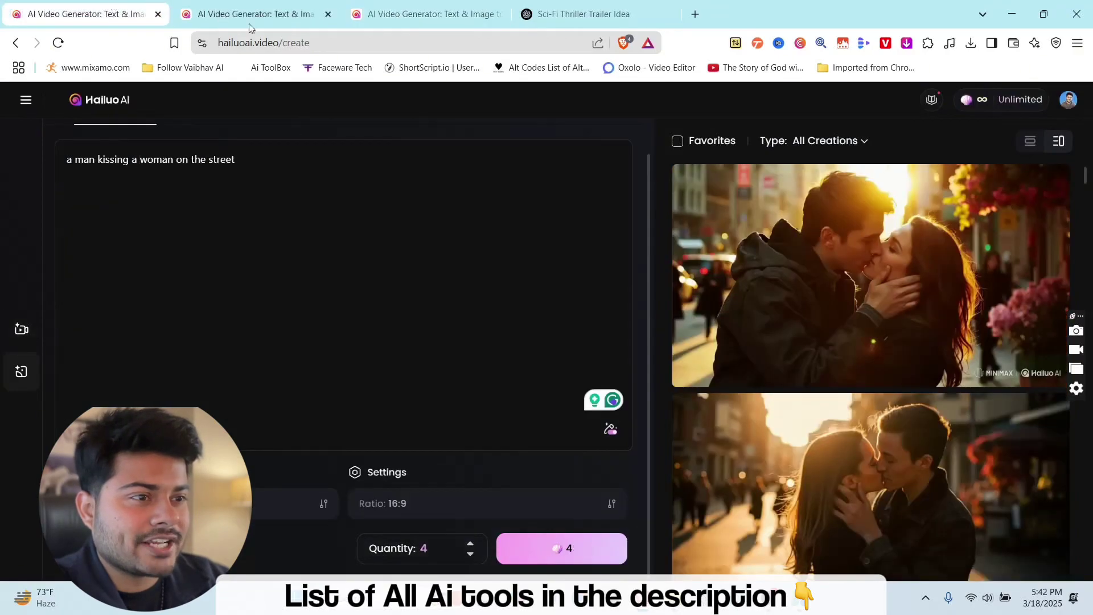
pyautogui.moveTo(884, 259)
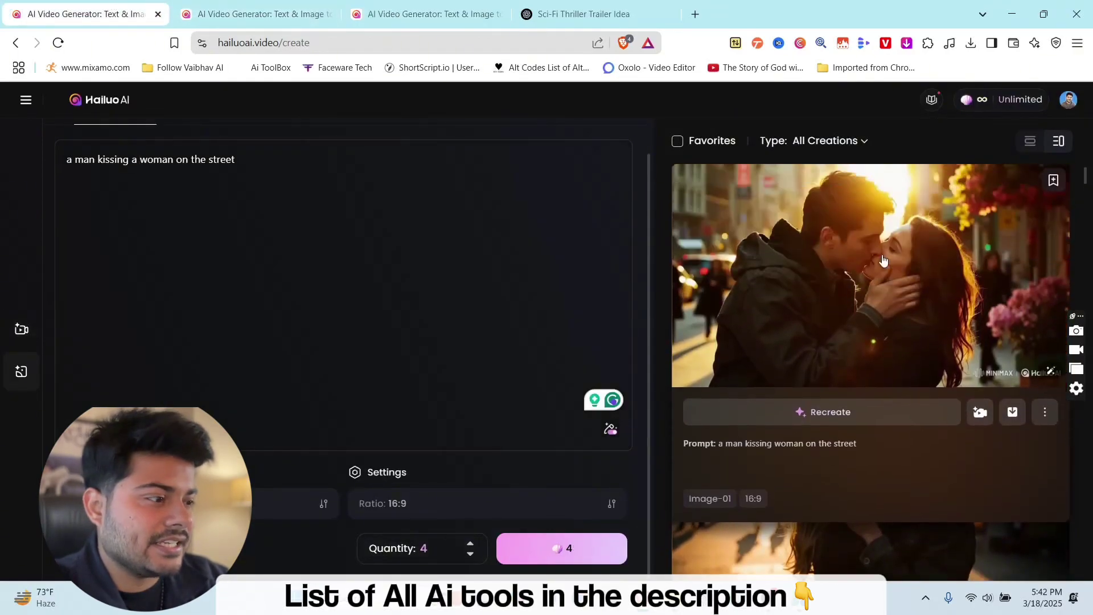
pyautogui.click(883, 260)
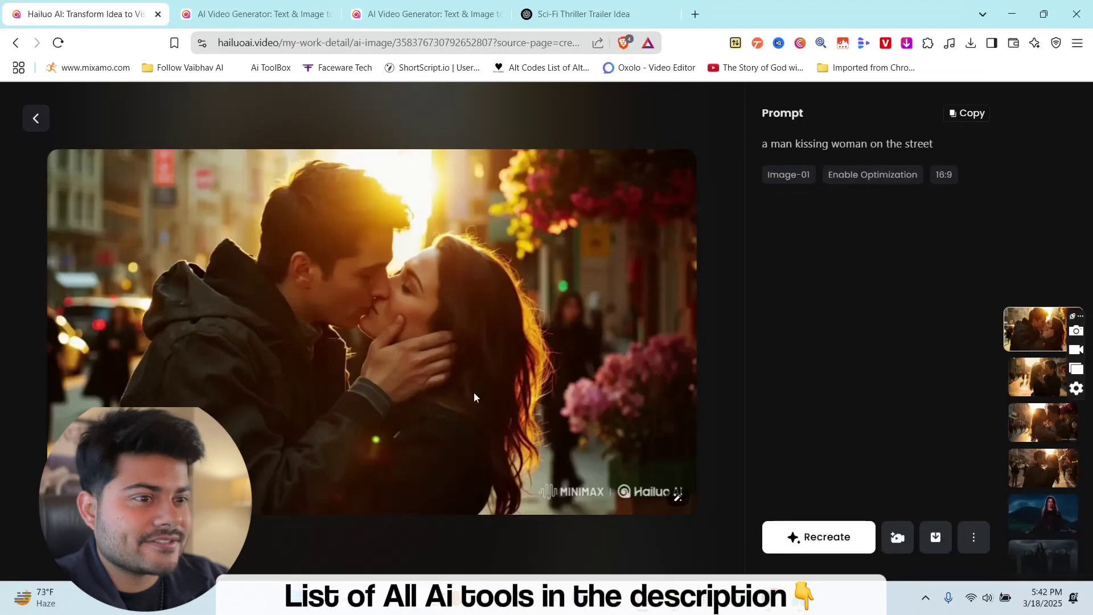
pyautogui.click(40, 122)
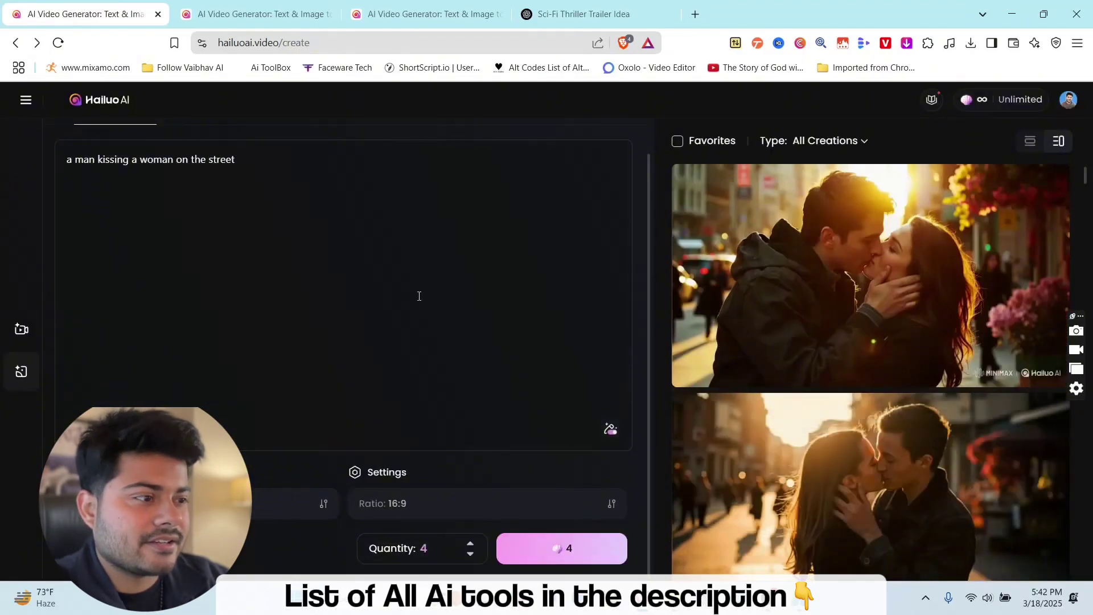
# - Download the first kissing-couple image without a watermark, saving it in the "movie scene" folder
pyautogui.scroll(-5, 829, 330)
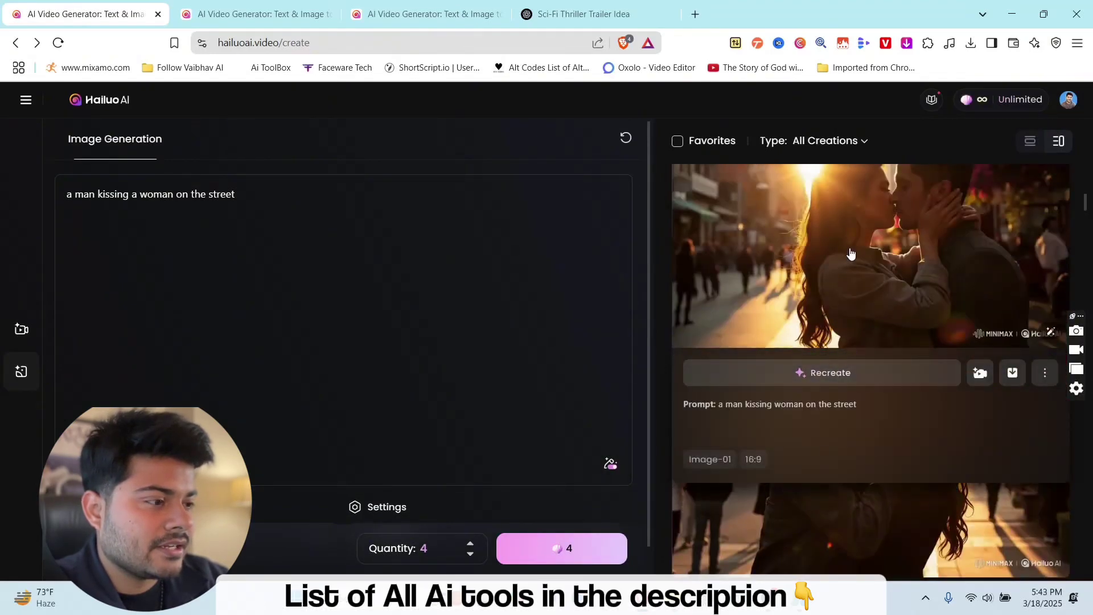
pyautogui.click(1015, 374)
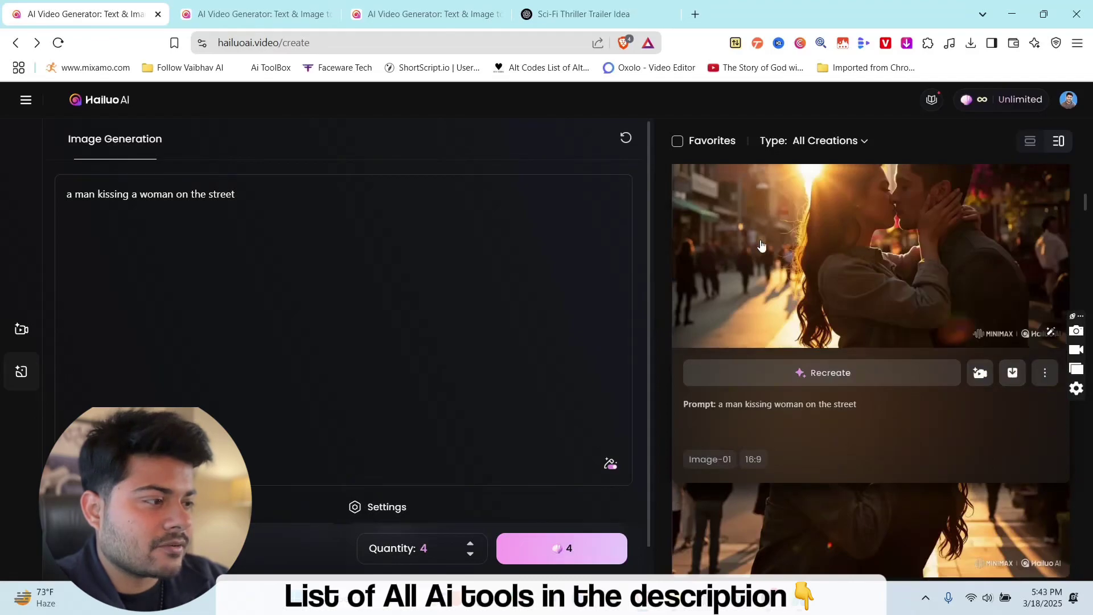
pyautogui.scroll(2, 763, 244)
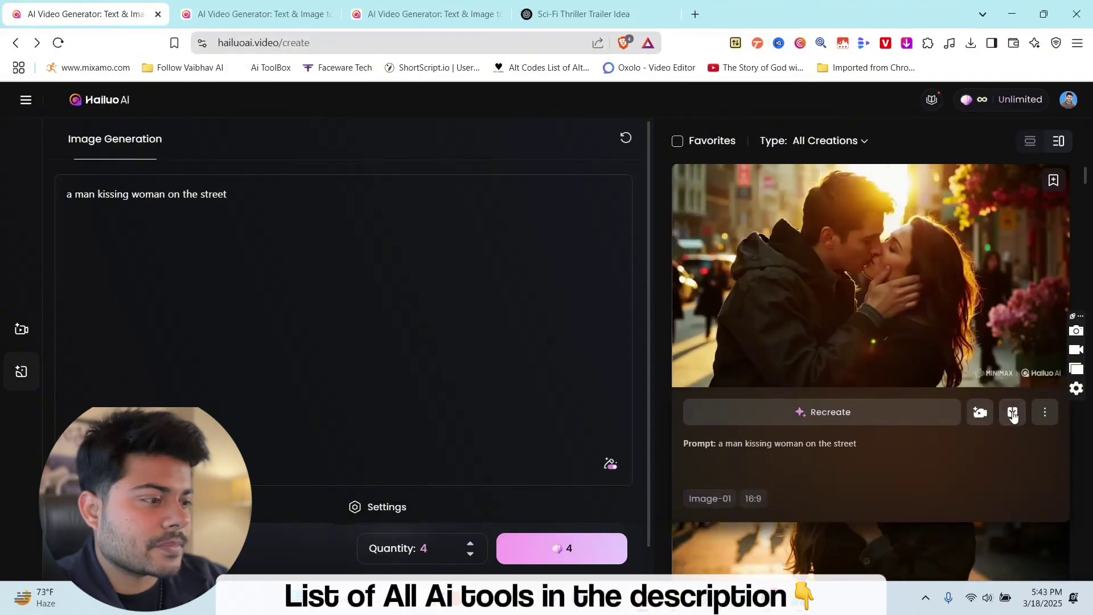
pyautogui.click(1013, 415)
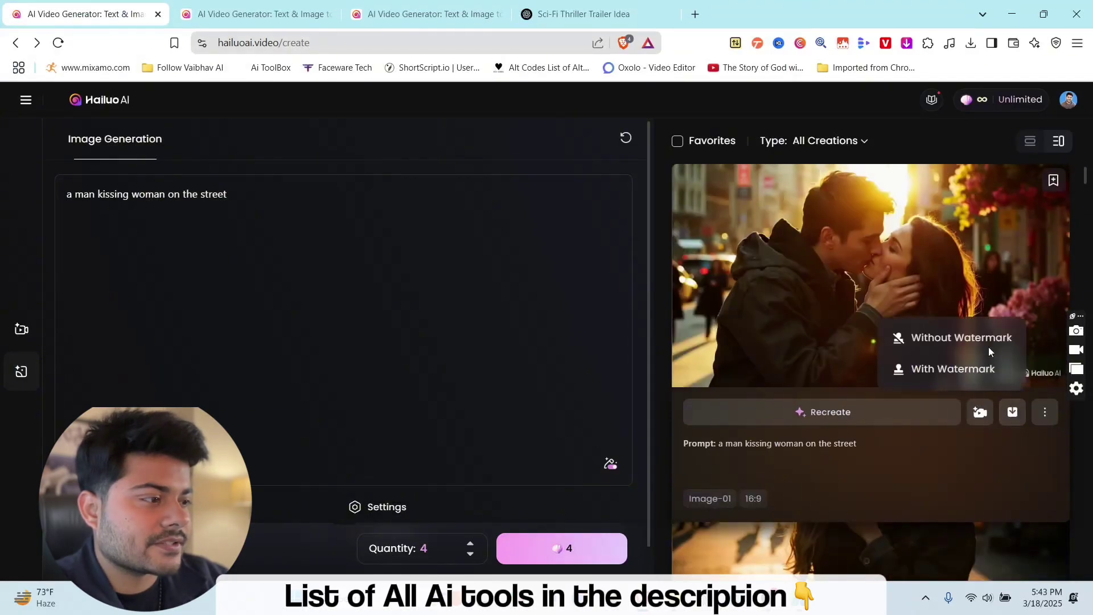
pyautogui.click(988, 344)
pyautogui.click(746, 484)
pyautogui.click(1013, 411)
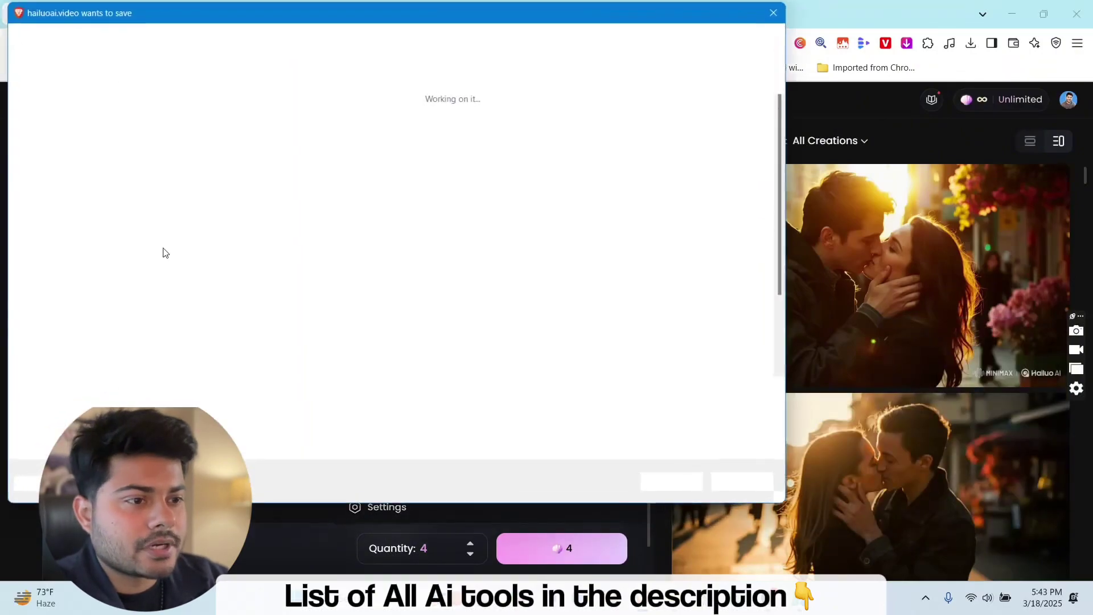
pyautogui.click(60, 332)
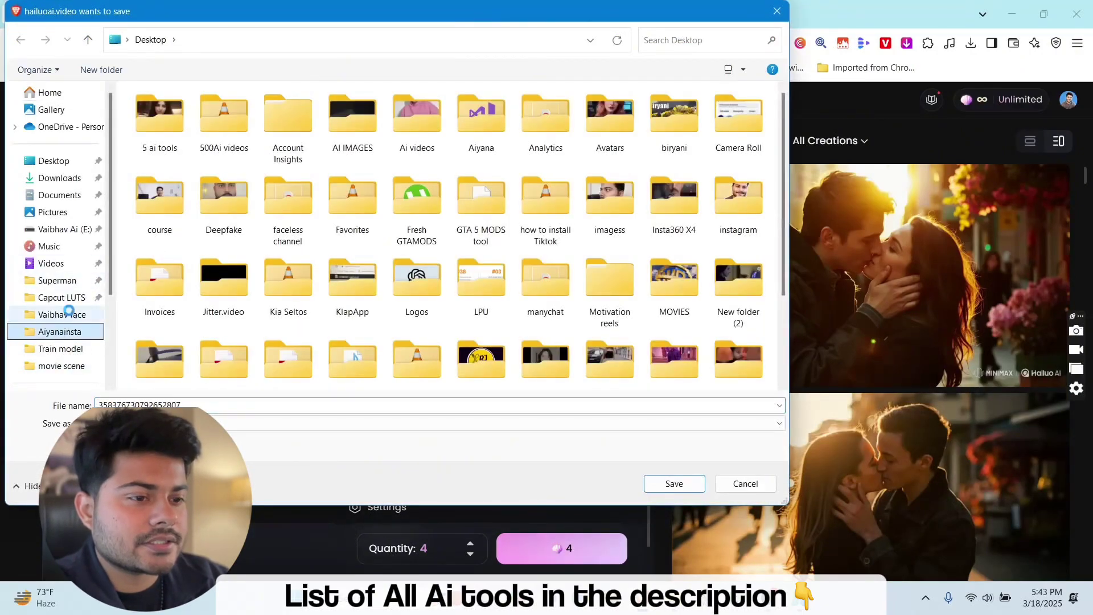
pyautogui.click(70, 349)
pyautogui.click(65, 366)
pyautogui.click(348, 433)
pyautogui.click(675, 484)
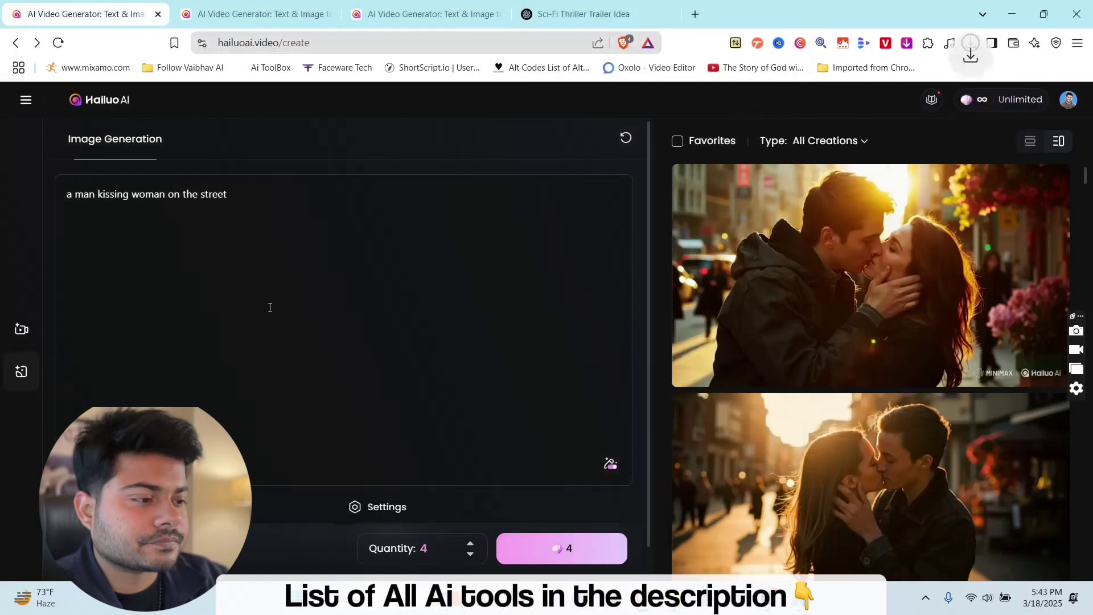
# - Switch to Image to Video creation and upload the kissing-couple image from the "movie scene" folder
pyautogui.click(25, 100)
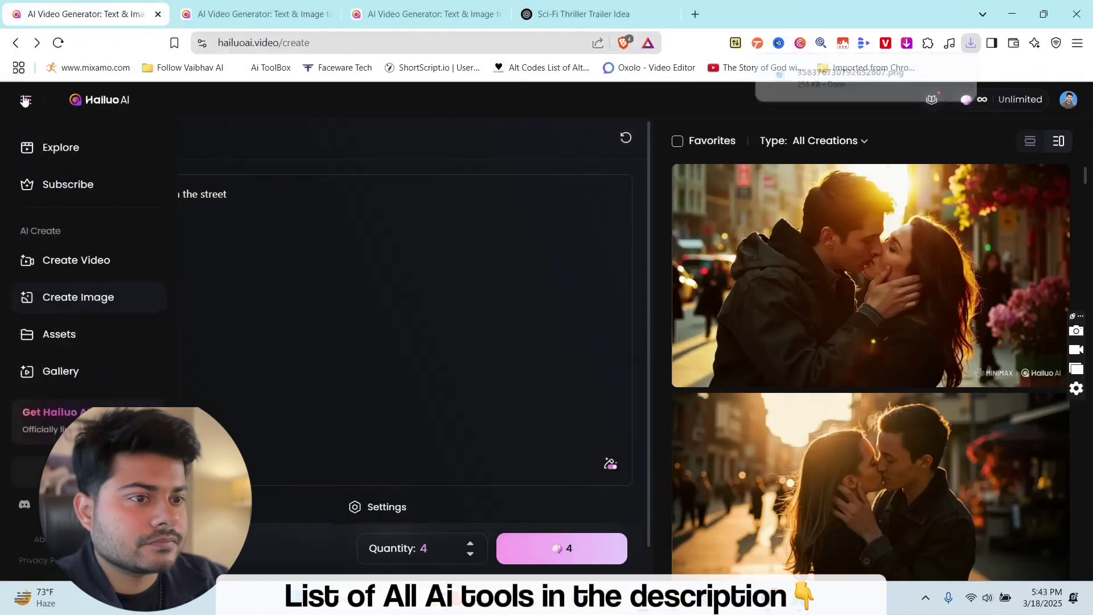
pyautogui.click(100, 258)
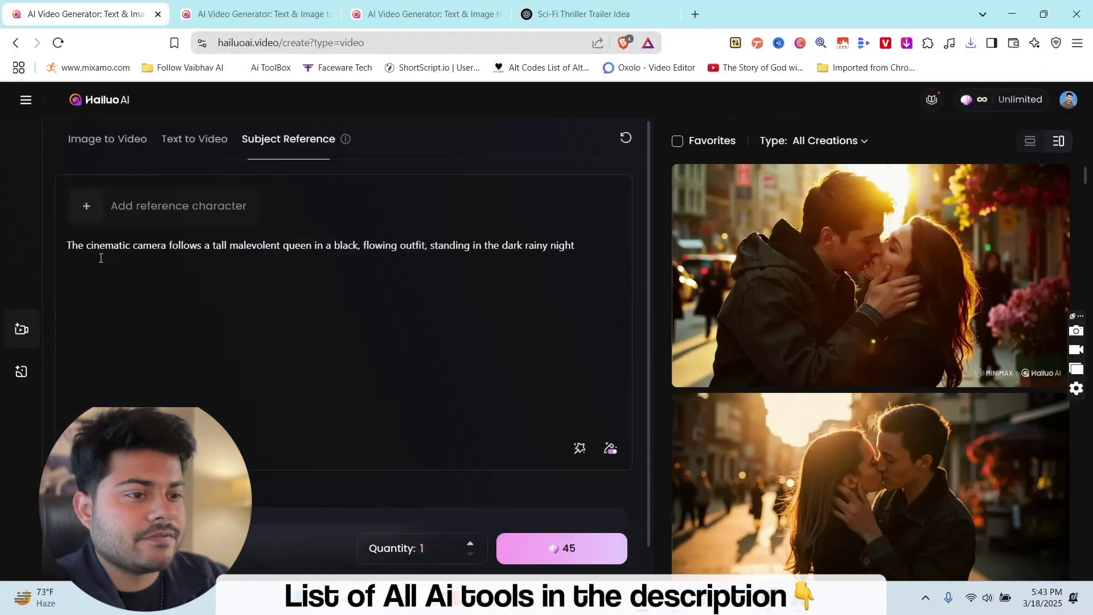
pyautogui.click(106, 142)
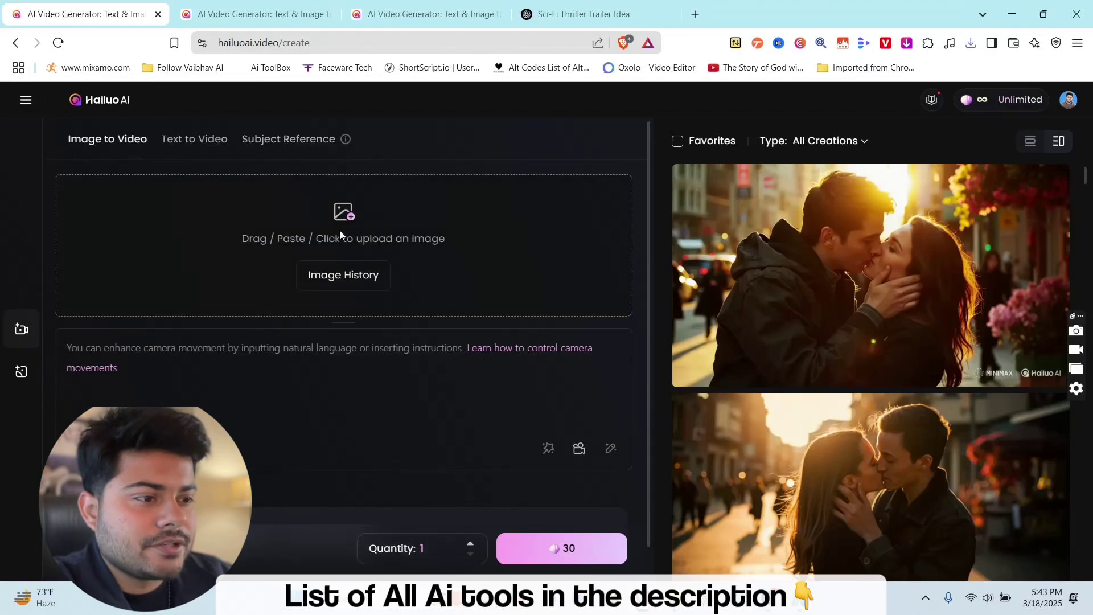
pyautogui.click(339, 230)
pyautogui.click(62, 366)
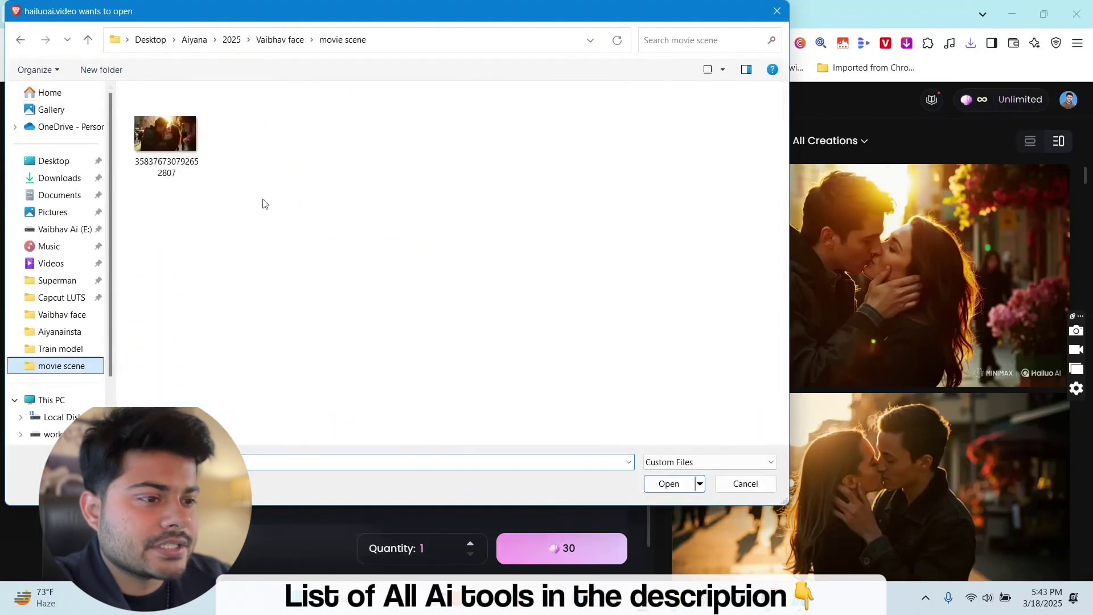
pyautogui.doubleClick(165, 135)
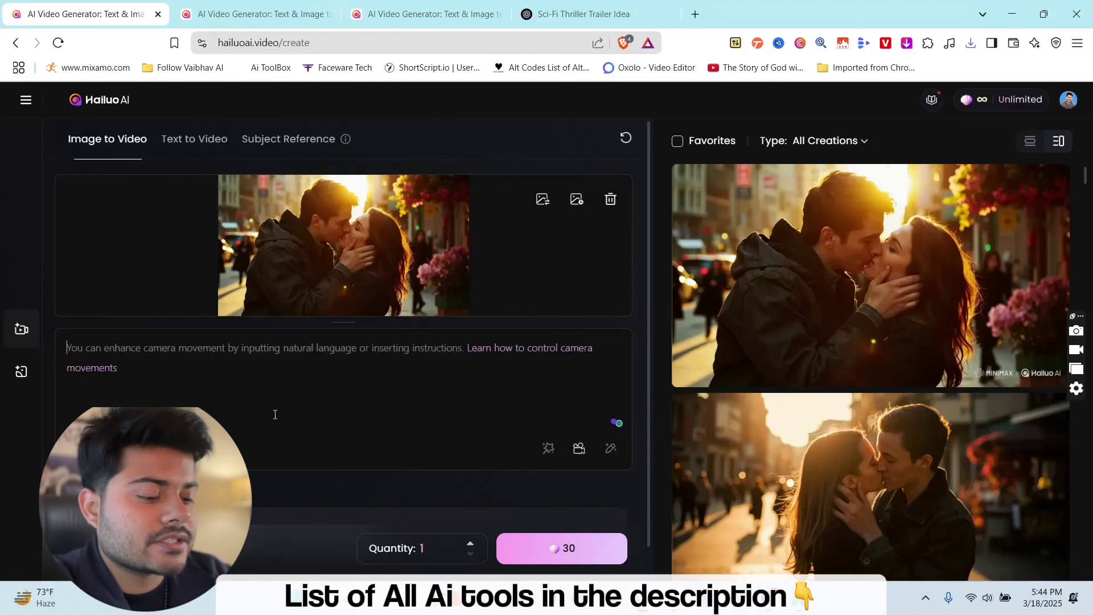
# - Clear the started prompt "a man kissing" and generate a video from the kissing-couple image without any prompt
pyautogui.write('a man kissing')
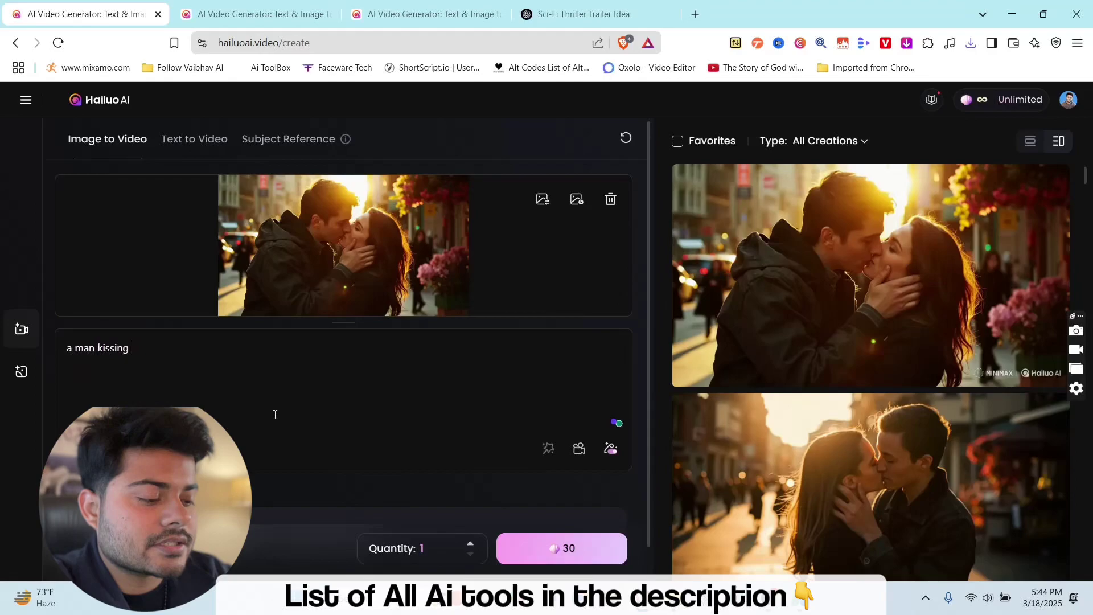
pyautogui.hotkey('ctrl', 'BackSpace')
pyautogui.hotkey('ctrl', 'BackSpace')
pyautogui.hotkey('ctrl', 'BackSpace')
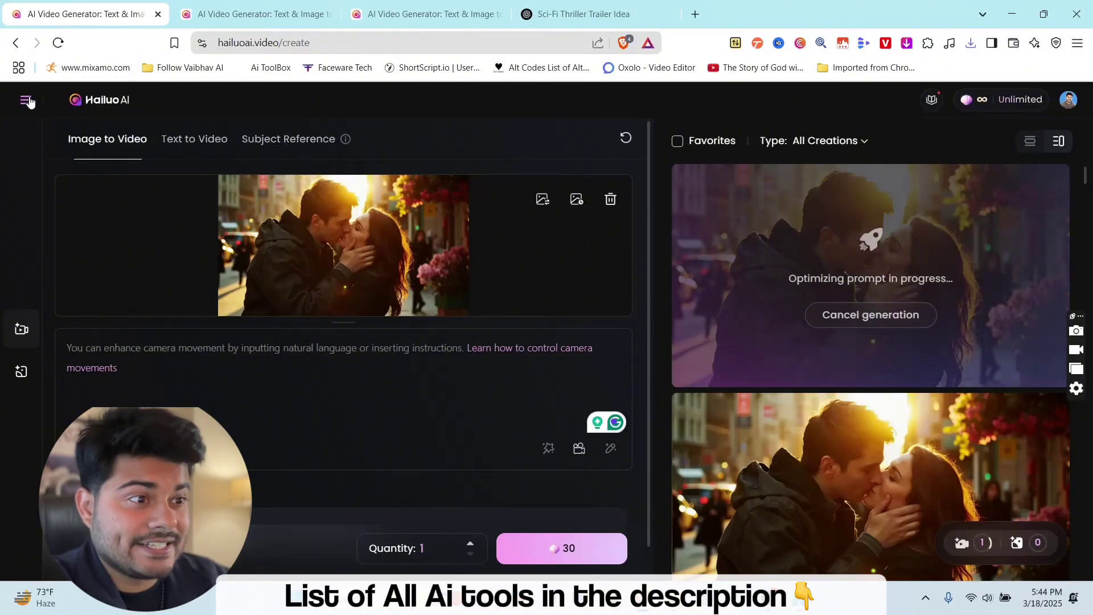
# - Switch to Subject Reference video creation and browse the earlier videos of the malevolent queen with her female warriors
pyautogui.click(300, 147)
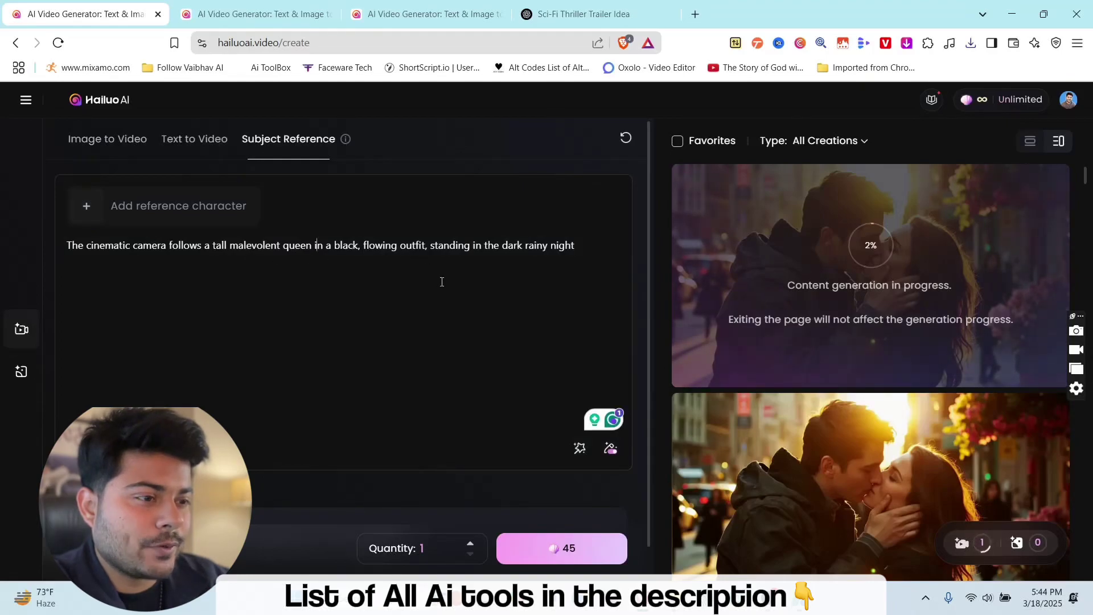
pyautogui.scroll(-10, 945, 431)
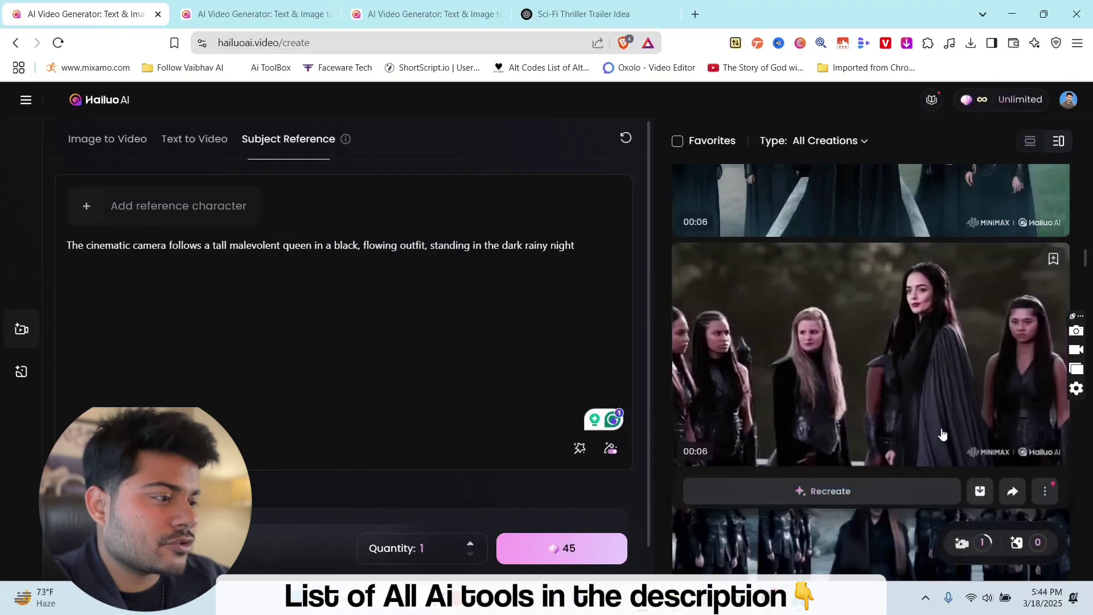
pyautogui.scroll(-5, 943, 434)
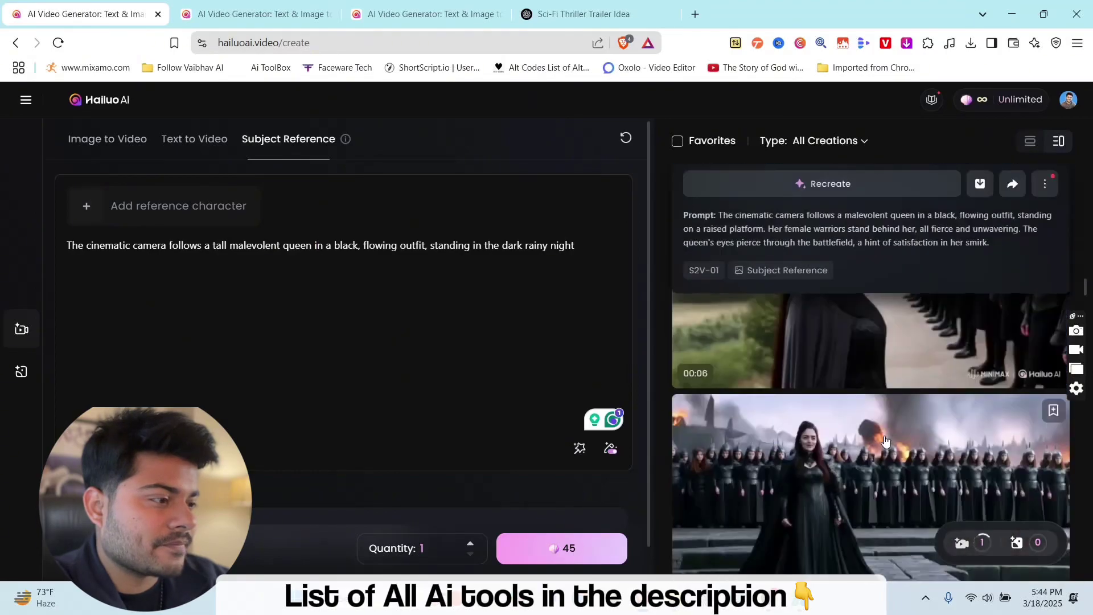
pyautogui.scroll(10, 880, 399)
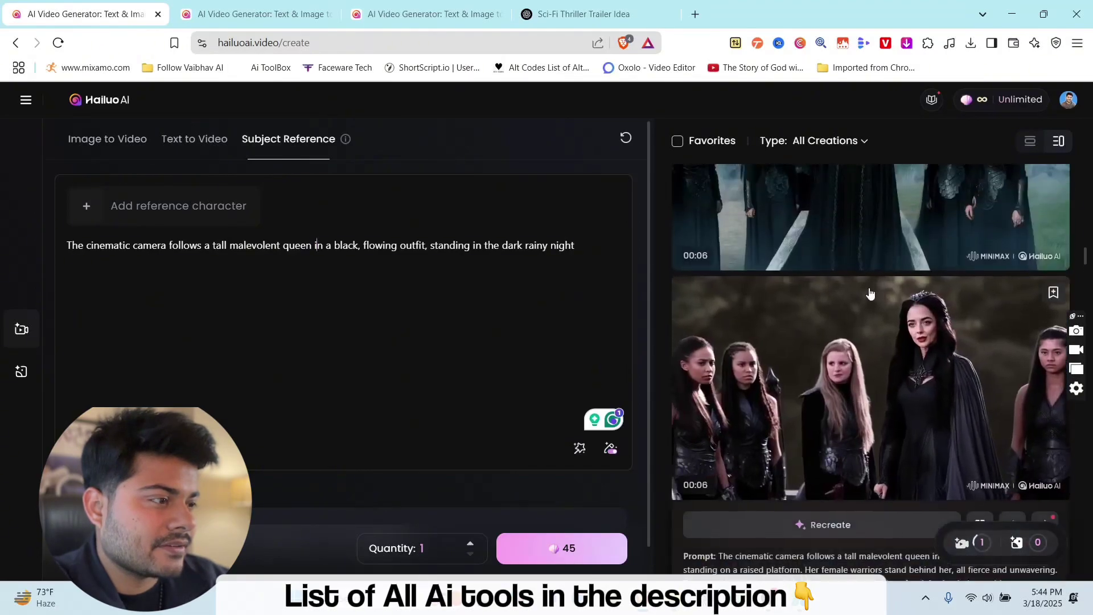
pyautogui.scroll(-5, 860, 319)
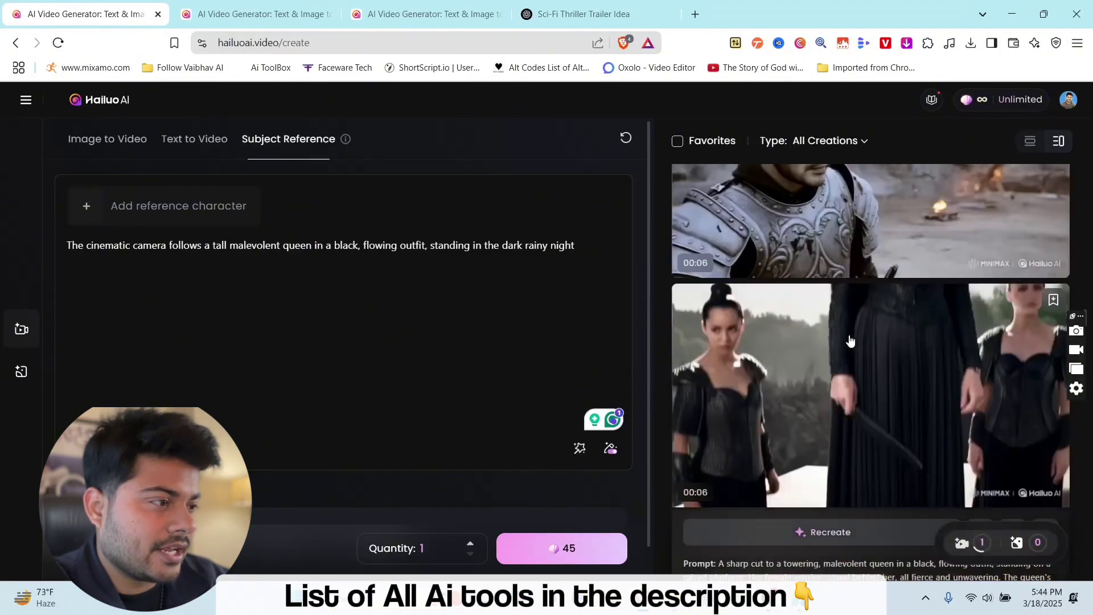
pyautogui.scroll(2, 845, 370)
pyautogui.scroll(-4, 841, 402)
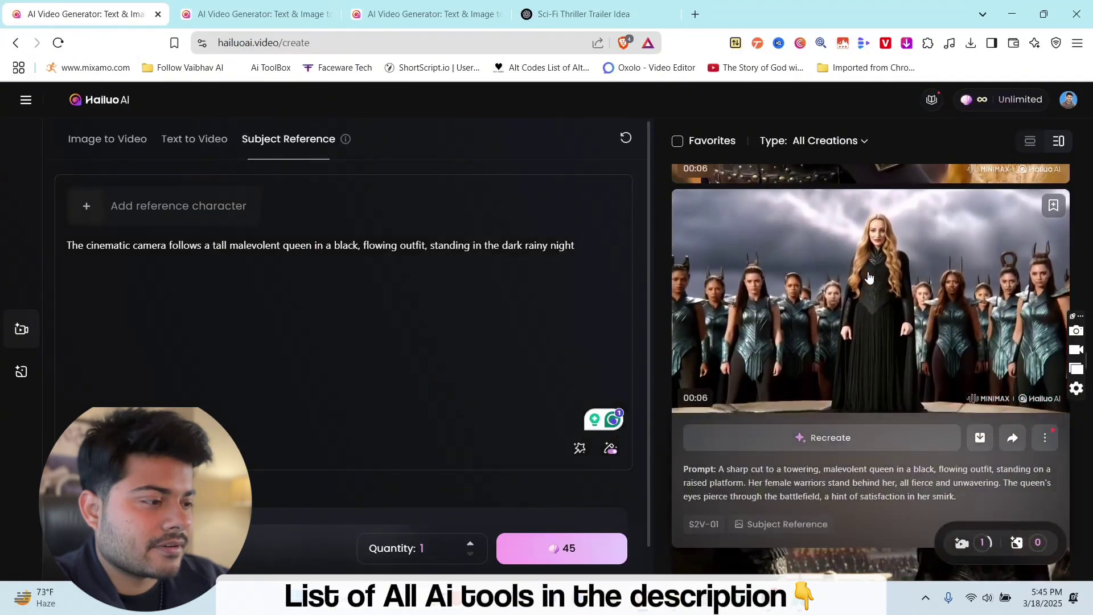
# - View the two videos of the blonde queen with her warriors, read their prompts, and look through the other earlier creations
pyautogui.click(870, 278)
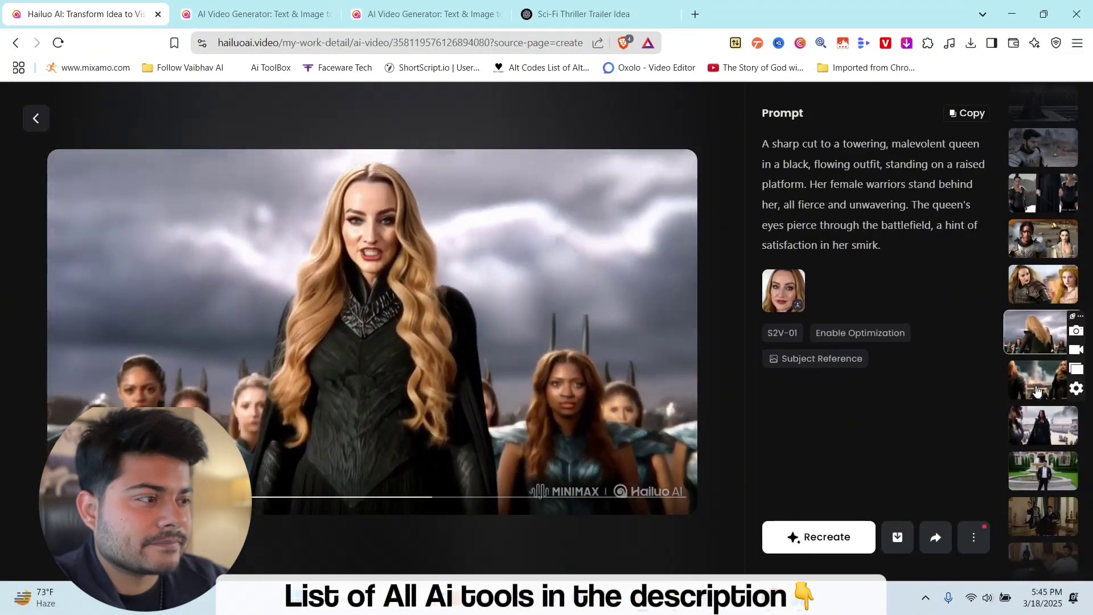
pyautogui.click(1037, 392)
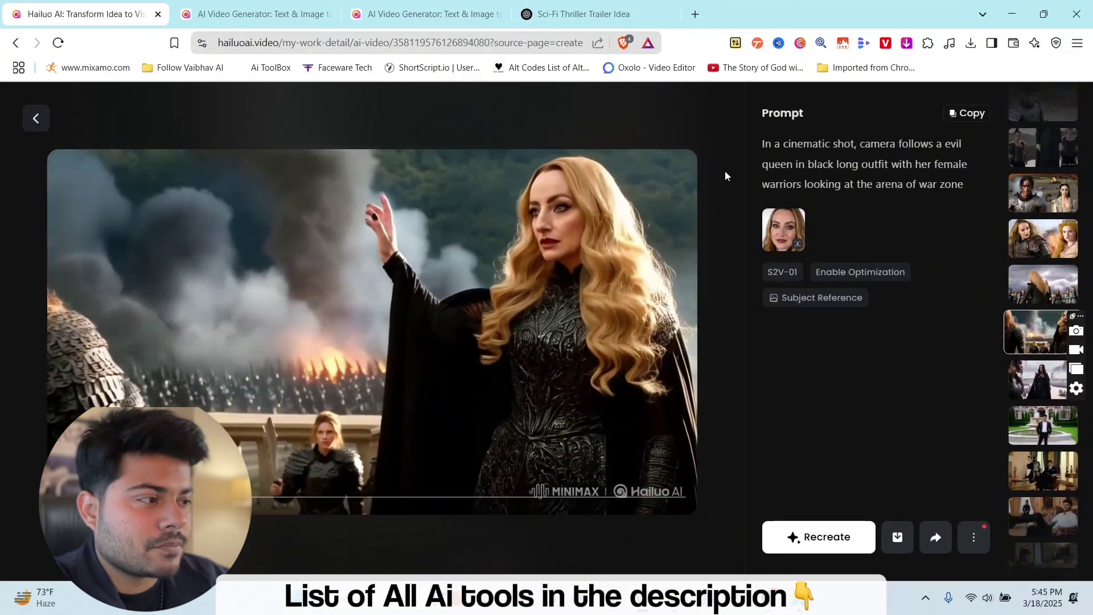
pyautogui.click(47, 124)
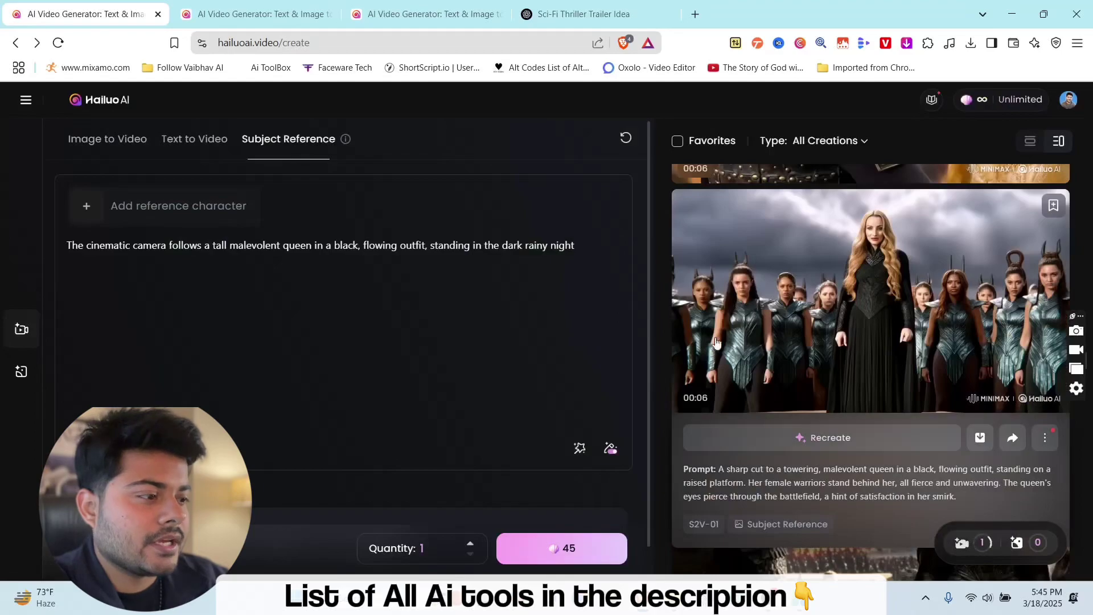
pyautogui.scroll(10, 910, 370)
pyautogui.scroll(-10, 927, 401)
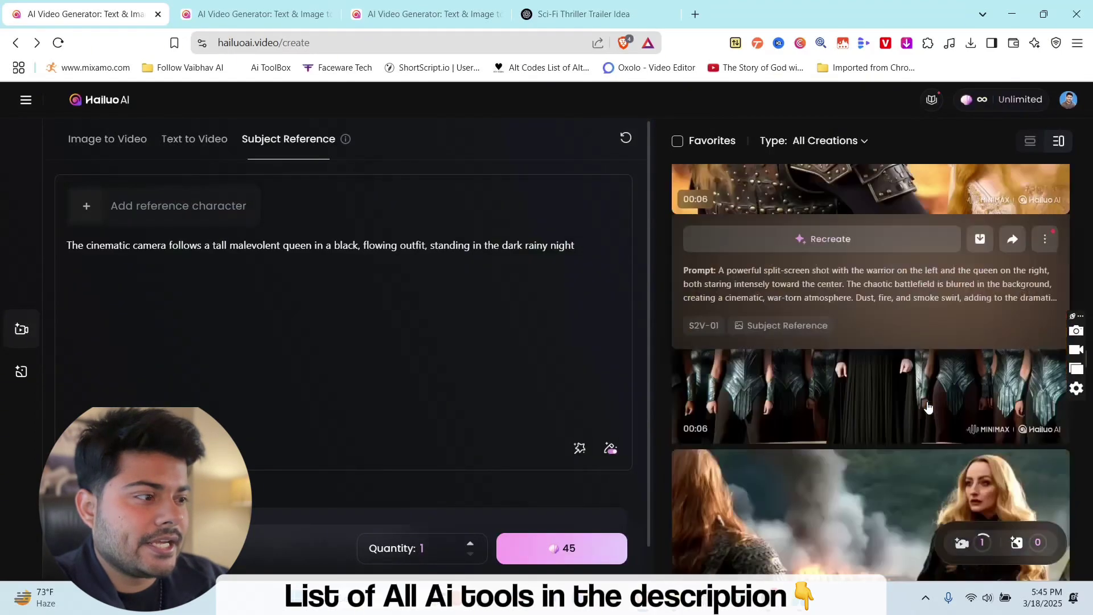
pyautogui.scroll(-10, 928, 407)
pyautogui.scroll(-10, 917, 393)
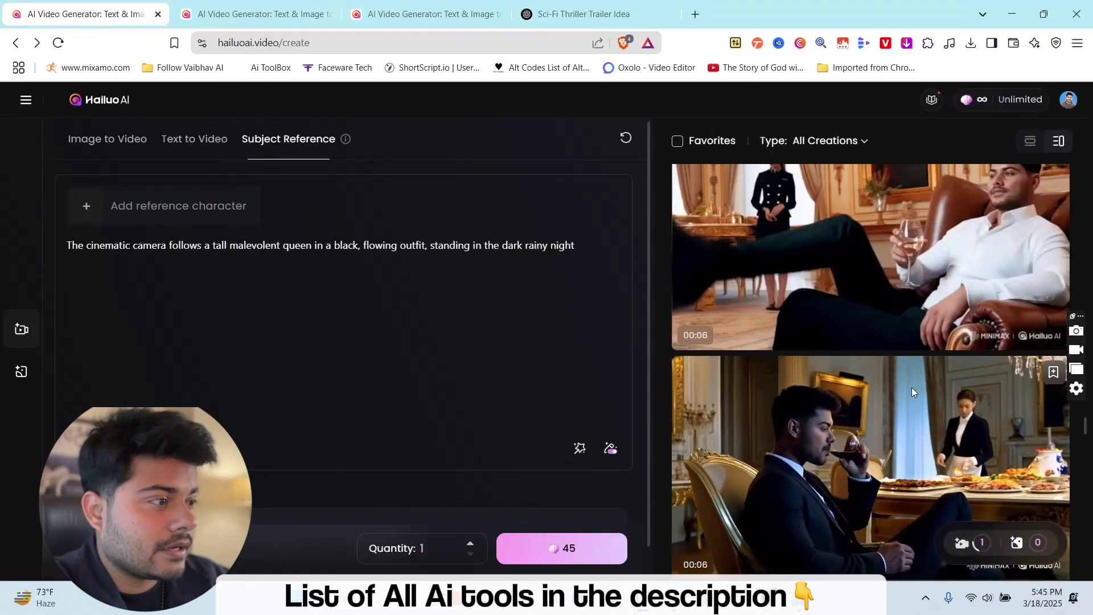
# - Replace the queen prompt with "the camera follows the man wearing an armor in the battlefield of war walks in the arena", copied from the other Subject Reference page
pyautogui.click(362, 3)
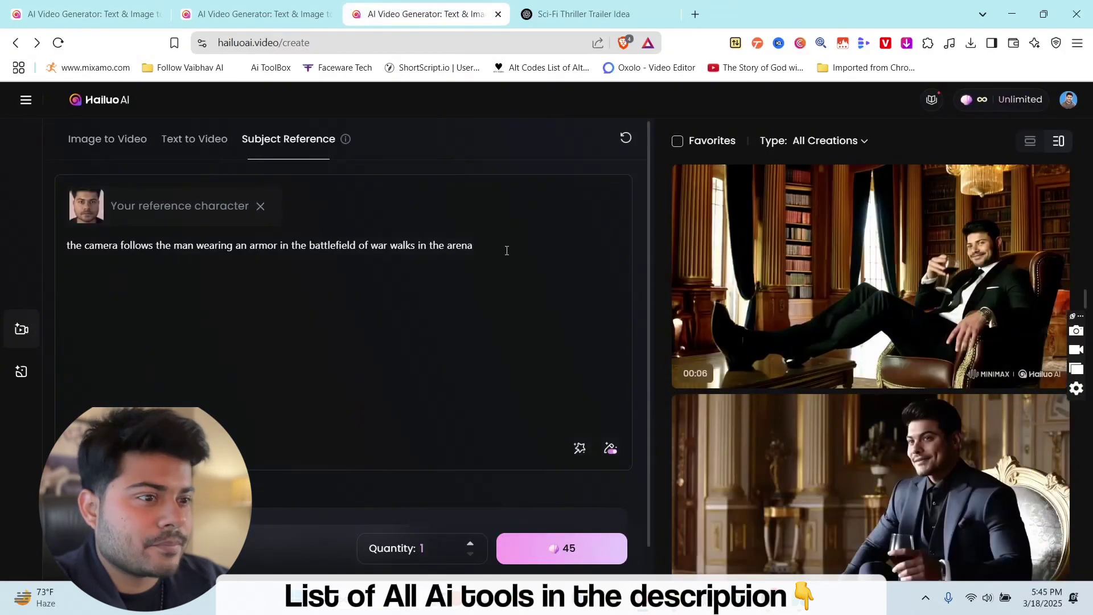
pyautogui.moveTo(506, 251); pyautogui.dragTo(56, 262)
pyautogui.hotkey('ctrl', 'c')
pyautogui.click(91, 14)
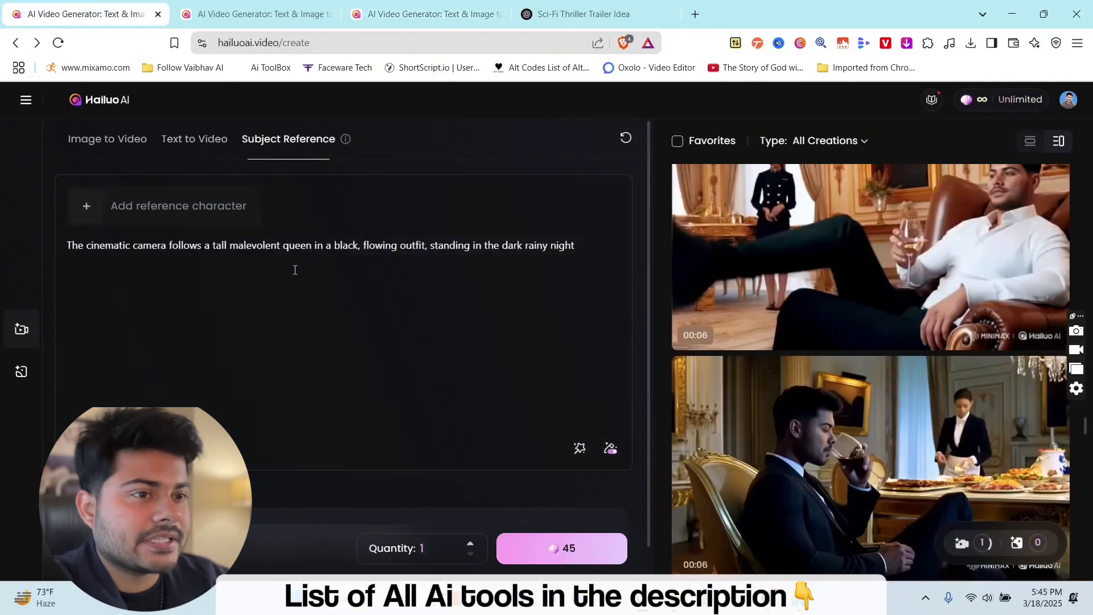
pyautogui.click(292, 265)
pyautogui.hotkey('ctrl', 'a')
pyautogui.hotkey('ctrl', 'v')
# - Add the saved character of the man in the dark jacket and white shirt as the reference character
pyautogui.click(188, 211)
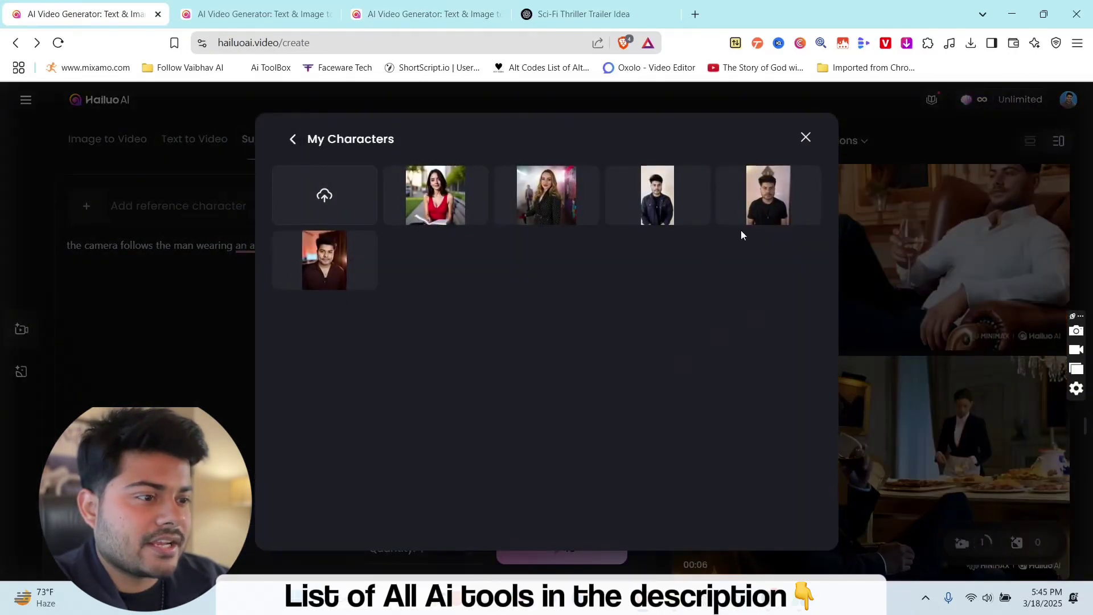
pyautogui.click(659, 196)
pyautogui.click(782, 522)
pyautogui.click(185, 206)
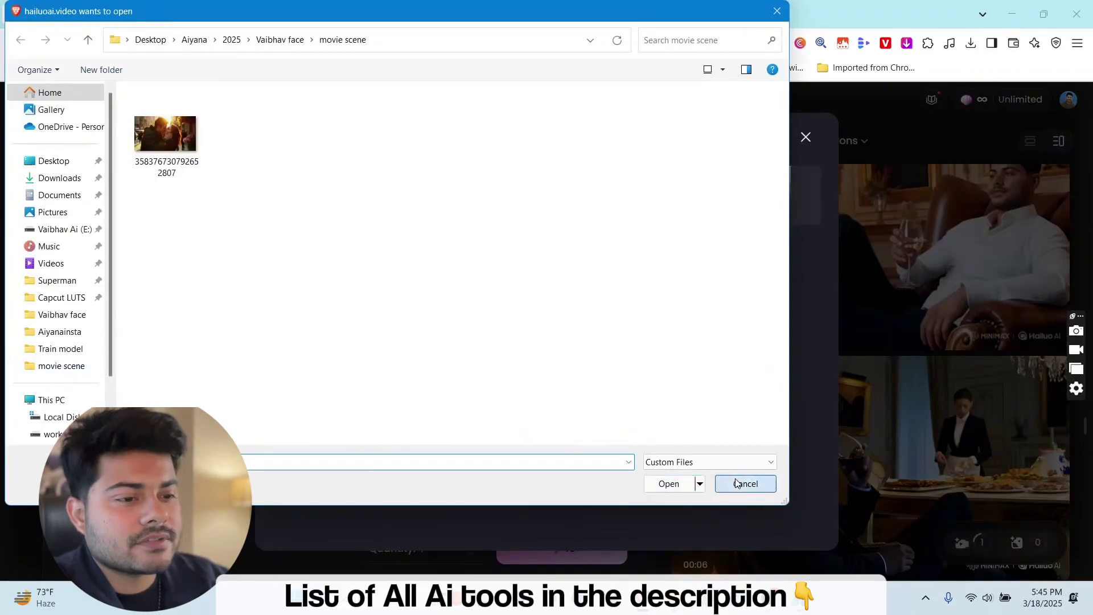
pyautogui.click(737, 483)
pyautogui.click(663, 211)
pyautogui.click(789, 520)
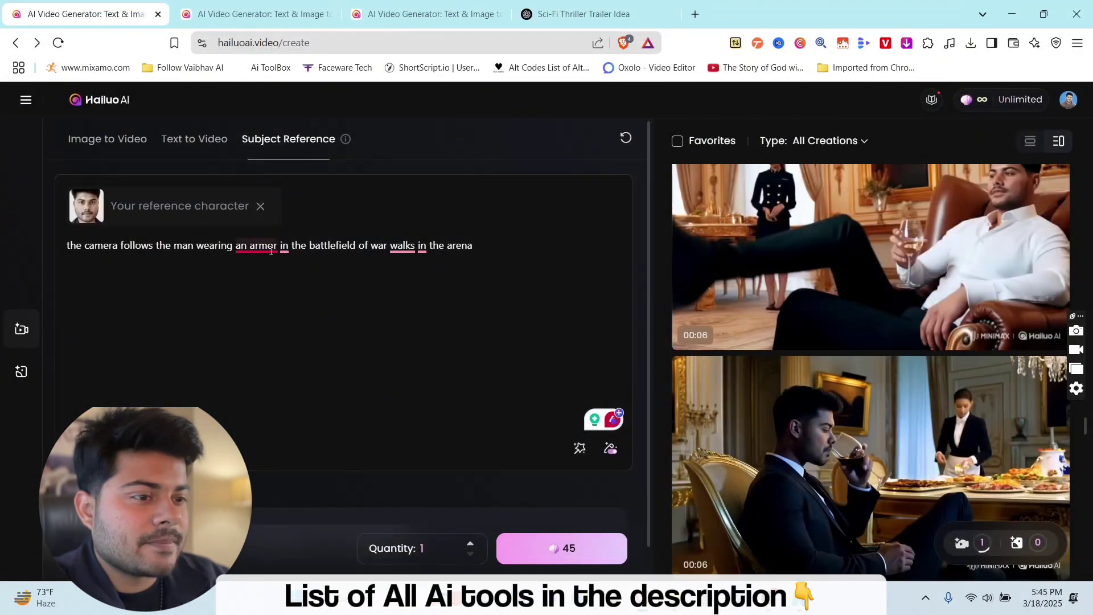
# - Correct "an armor" to "armor" in the prompt and generate one subject-reference video with the S2V-01 model
pyautogui.rightClick(271, 251)
pyautogui.click(259, 285)
pyautogui.scroll(-1, 569, 410)
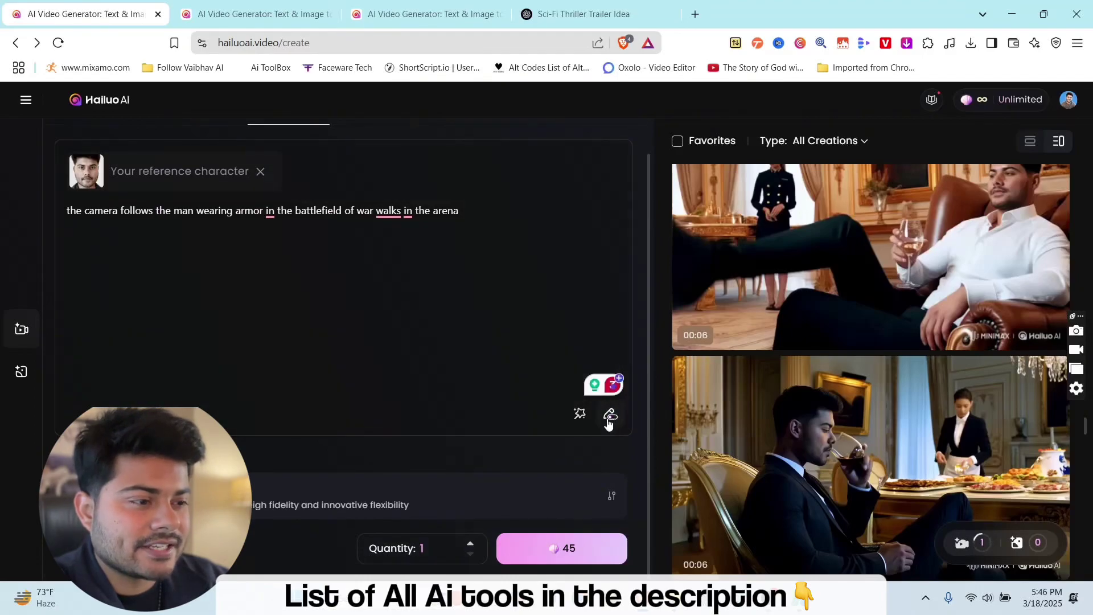
pyautogui.click(298, 501)
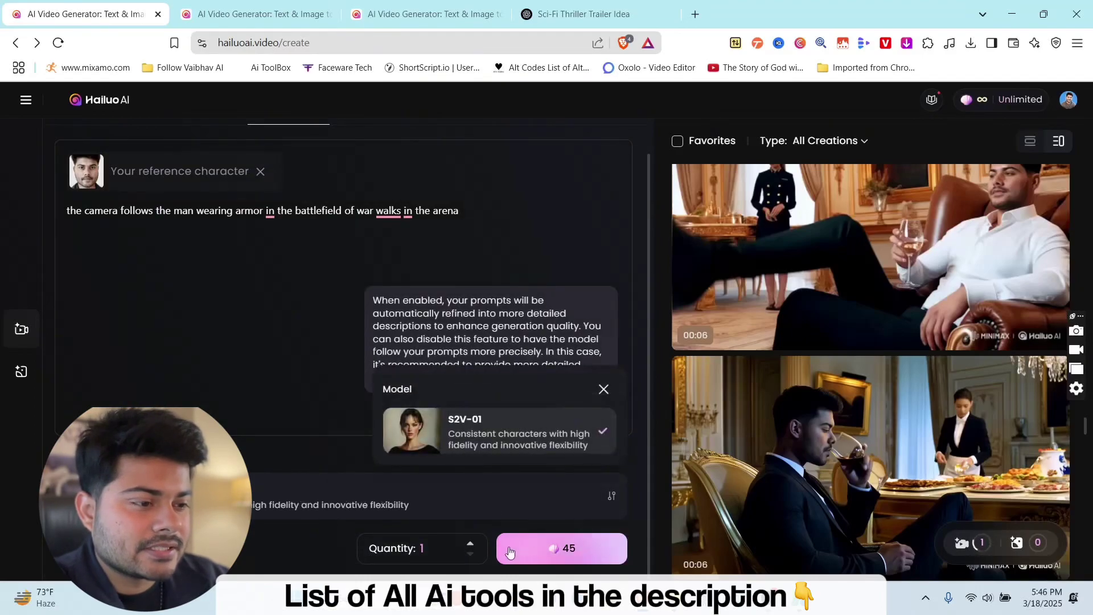
pyautogui.click(552, 548)
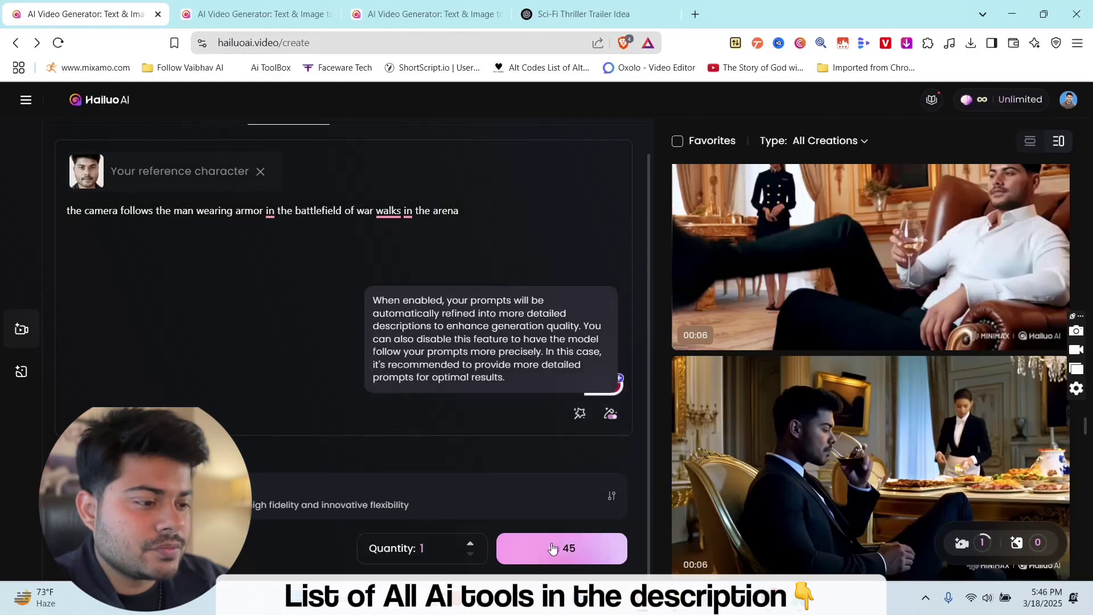
pyautogui.click(592, 555)
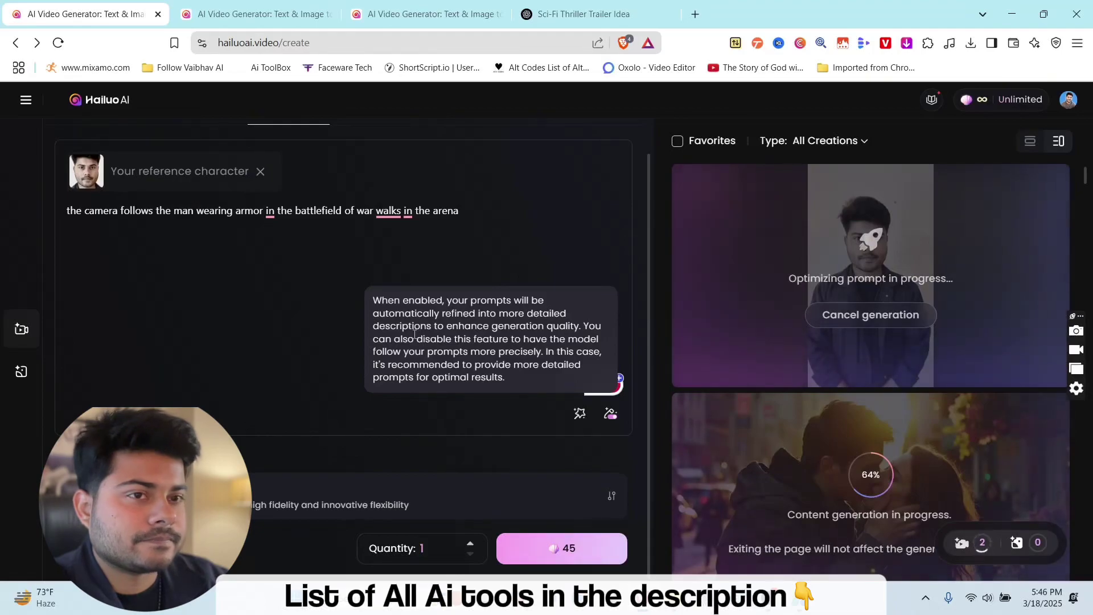
# - View only the videos in the Assets library, and return to the page with the running generations
pyautogui.click(271, 4)
pyautogui.click(474, 4)
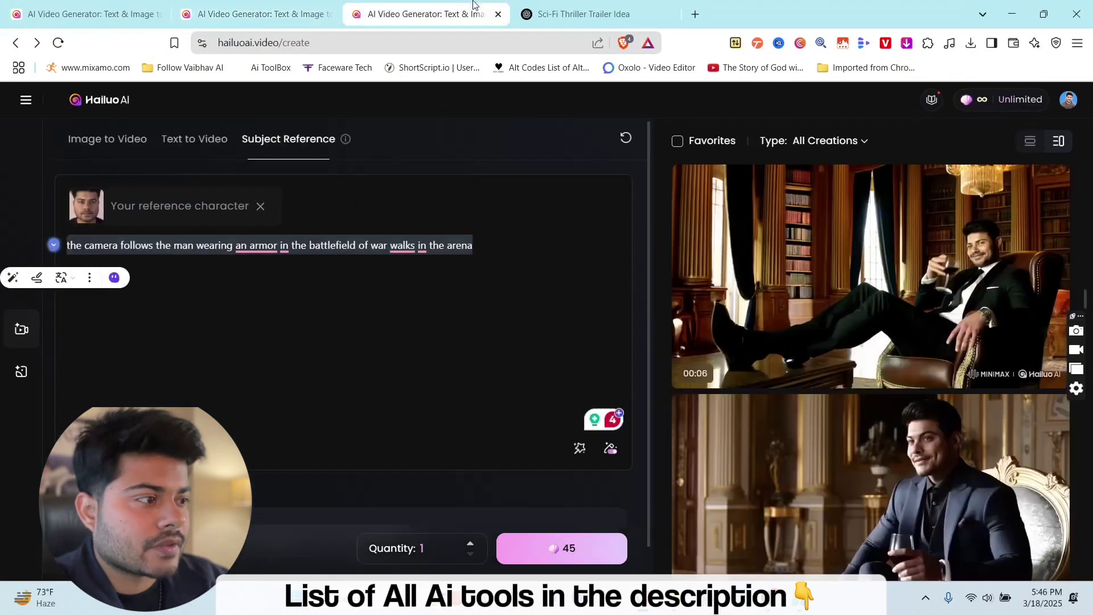
pyautogui.click(32, 99)
pyautogui.moveTo(835, 189)
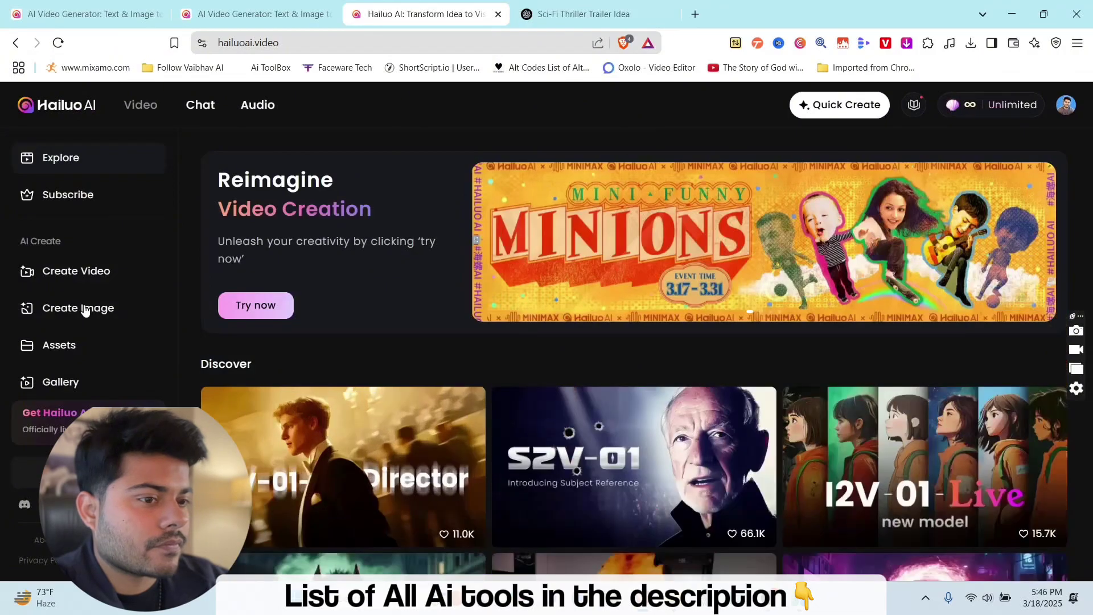
pyautogui.click(51, 352)
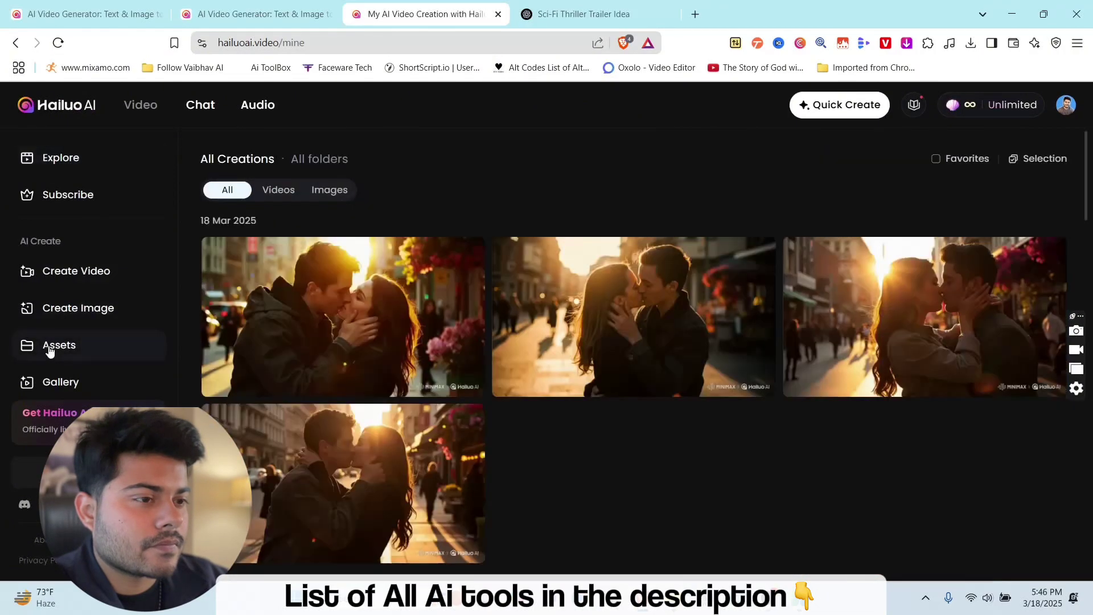
pyautogui.click(279, 194)
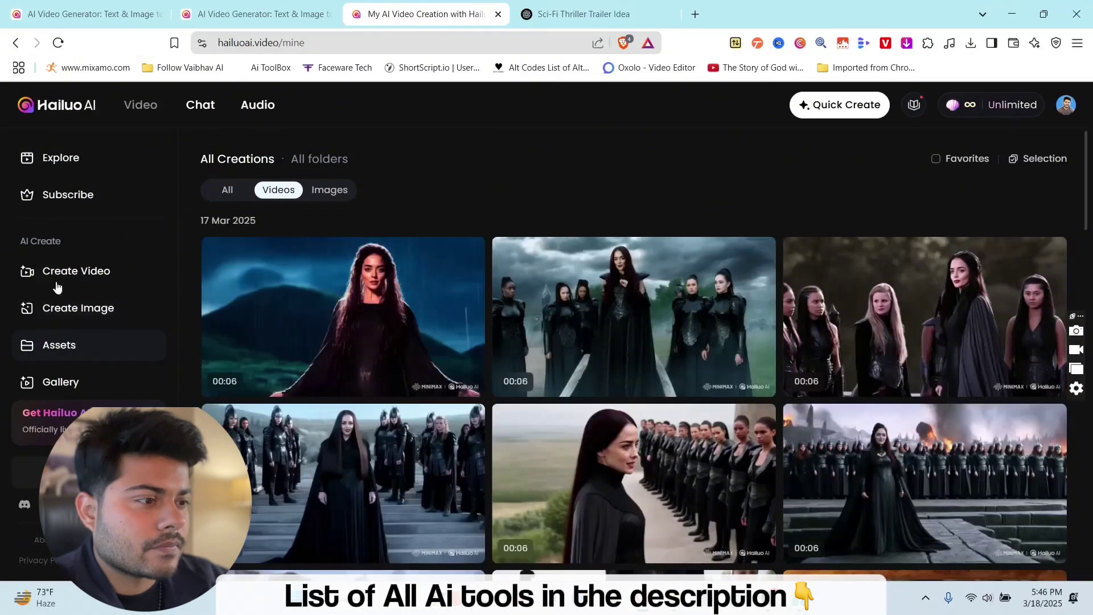
pyautogui.click(87, 4)
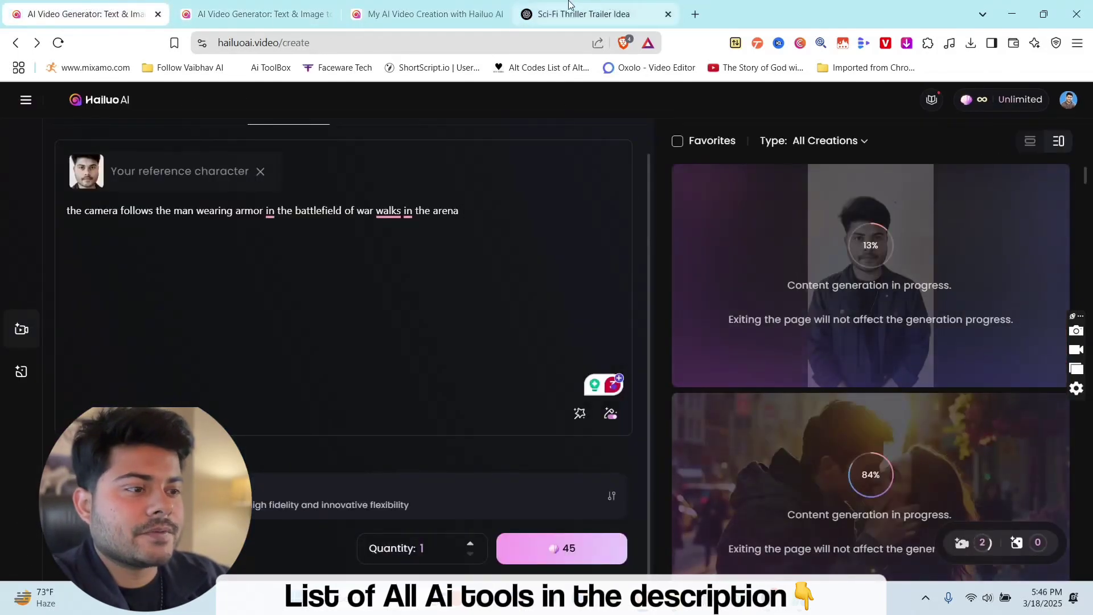
# - Open the ElevenLabs text-to-speech page in a new browser tab
pyautogui.click(695, 14)
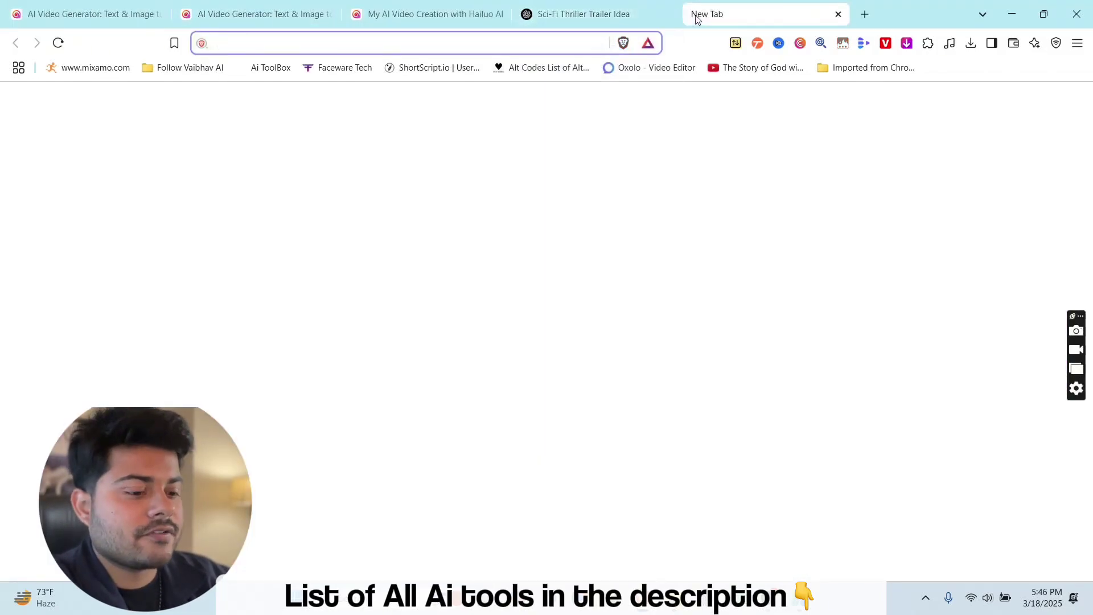
pyautogui.write('e')
pyautogui.press('Return')
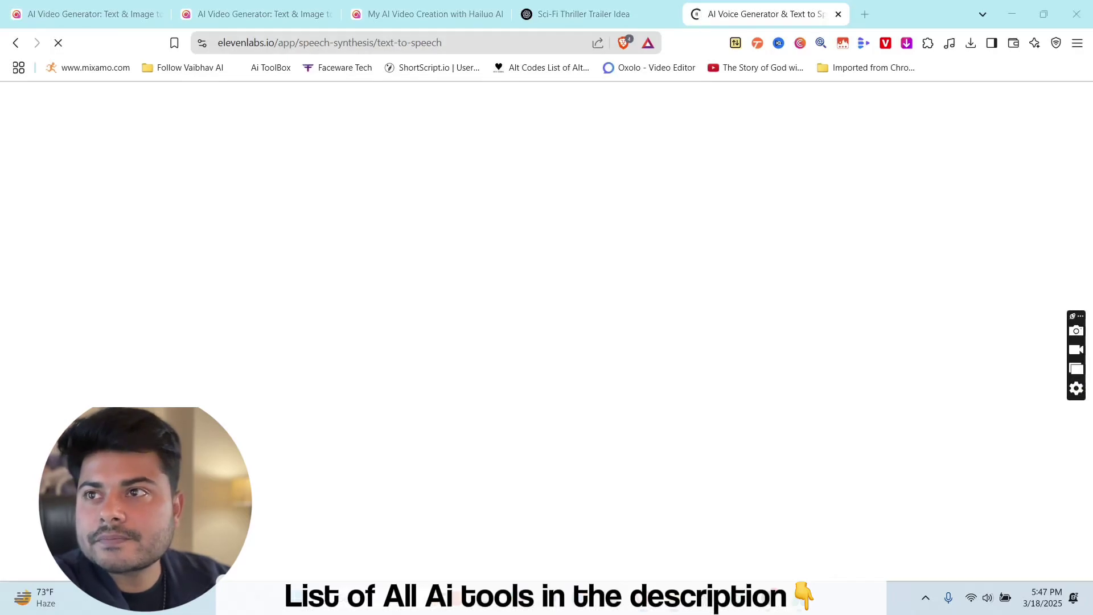
pyautogui.hotkey('alt', 'Tab')
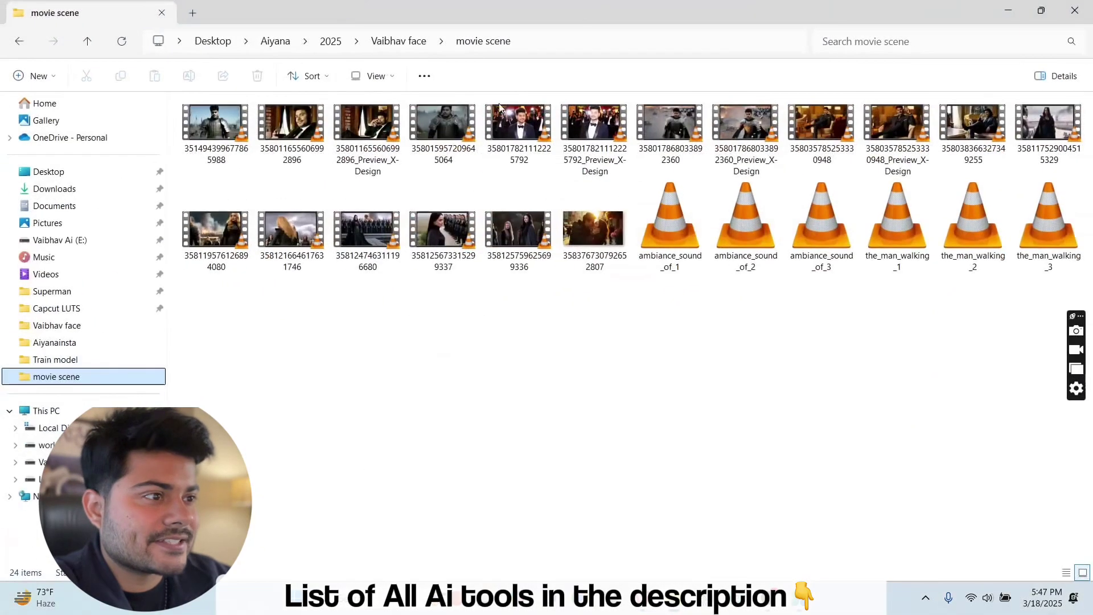
pyautogui.click(768, 142)
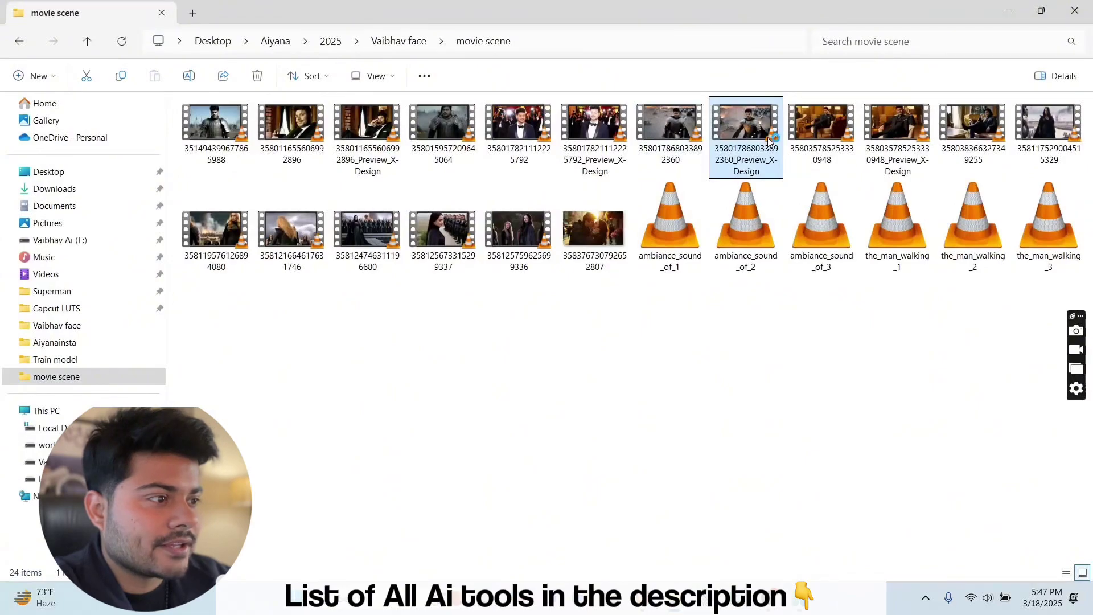
pyautogui.press('Return')
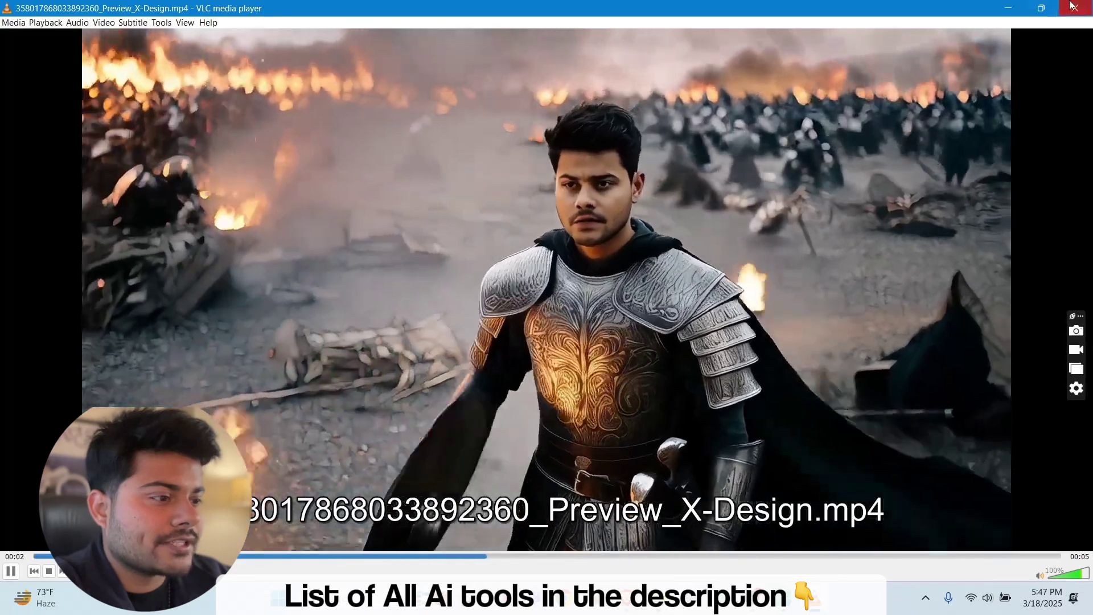
pyautogui.click(1072, 5)
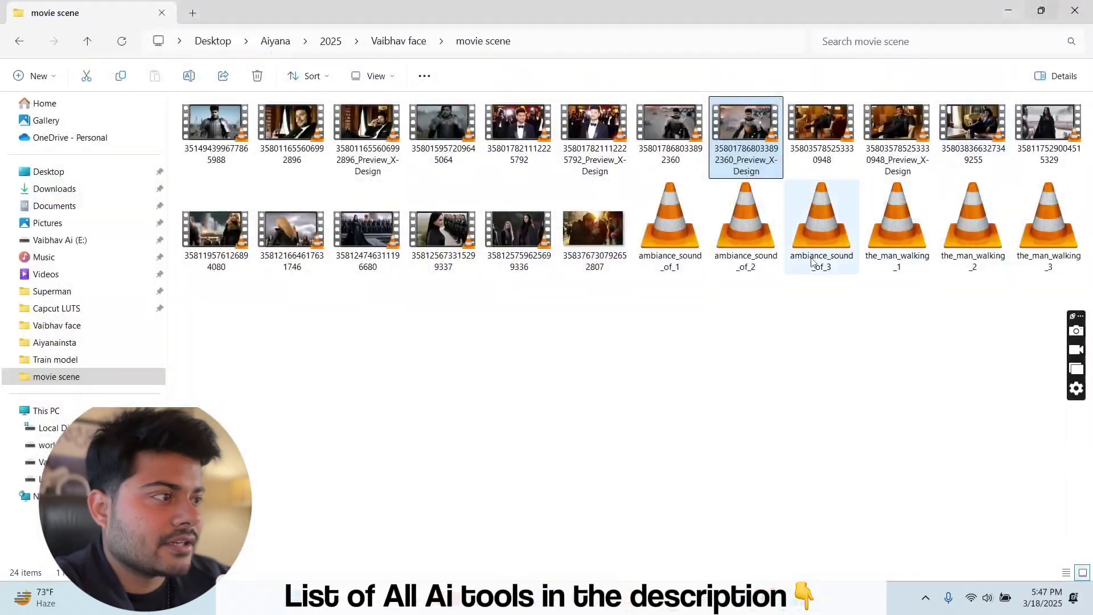
# - Listen to the audio files ambiance_sound_of_1, ambiance_sound_of_2 and ambiance_sound_of_3, closing the player after each one
pyautogui.doubleClick(698, 253)
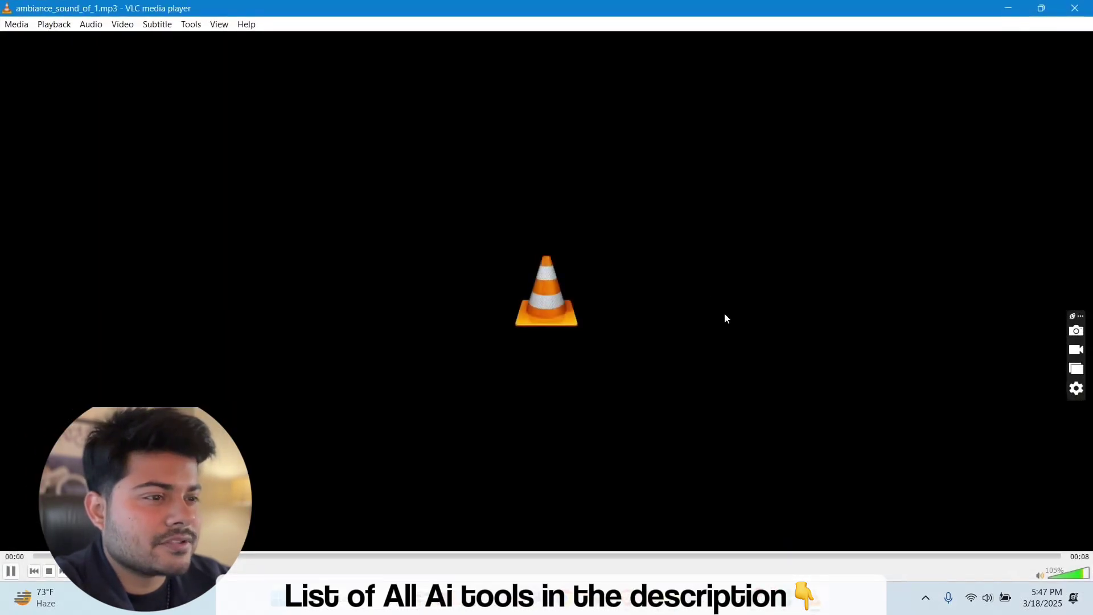
pyautogui.click(1075, 8)
pyautogui.doubleClick(759, 248)
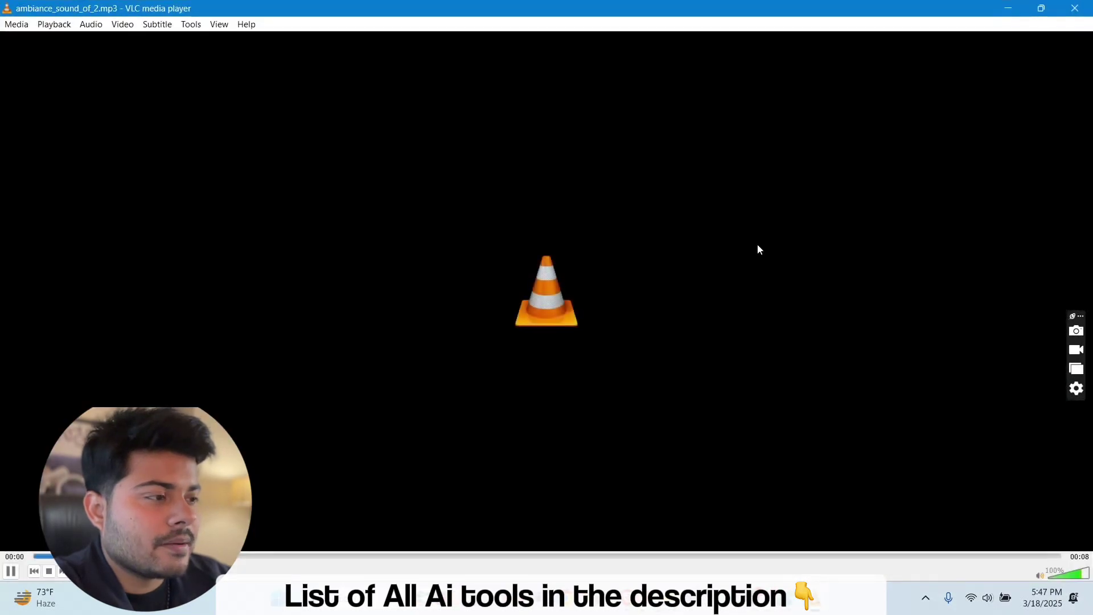
pyautogui.click(1087, 6)
pyautogui.doubleClick(831, 238)
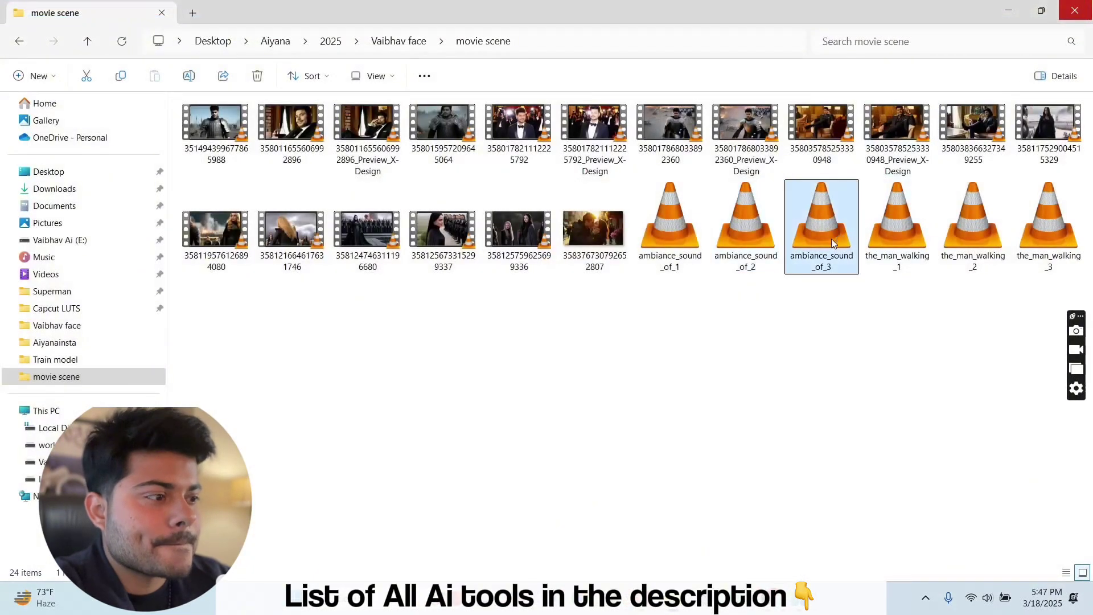
pyautogui.click(1075, 7)
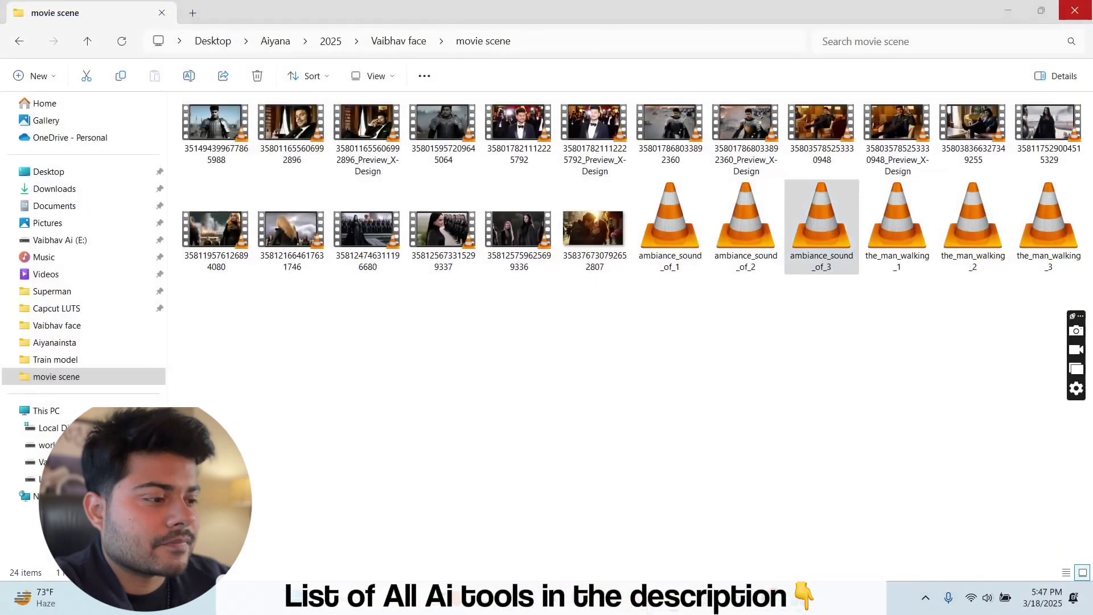
# - Switch to the ElevenLabs text-to-speech page in the browser and clear all the text in its script area
pyautogui.moveTo(642, 603)
pyautogui.moveTo(745, 523)
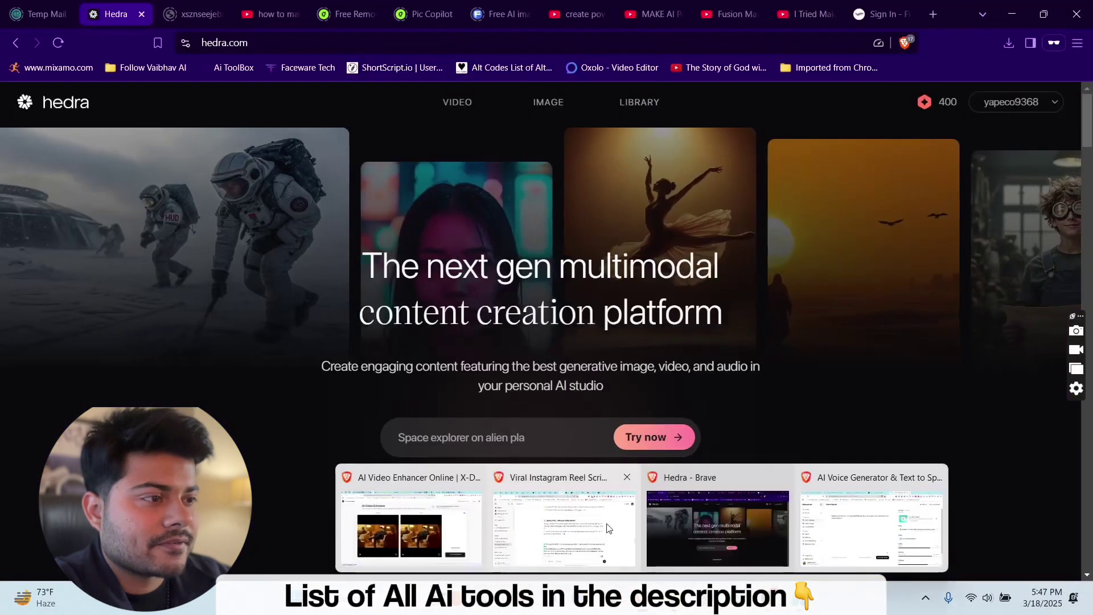
pyautogui.click(555, 497)
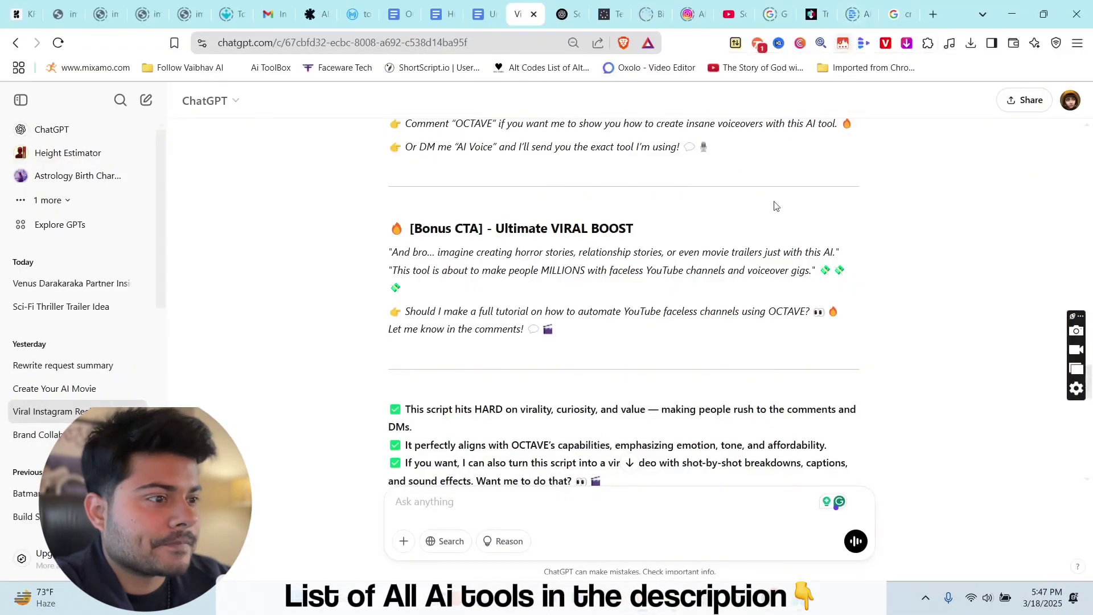
pyautogui.moveTo(642, 602)
pyautogui.click(854, 517)
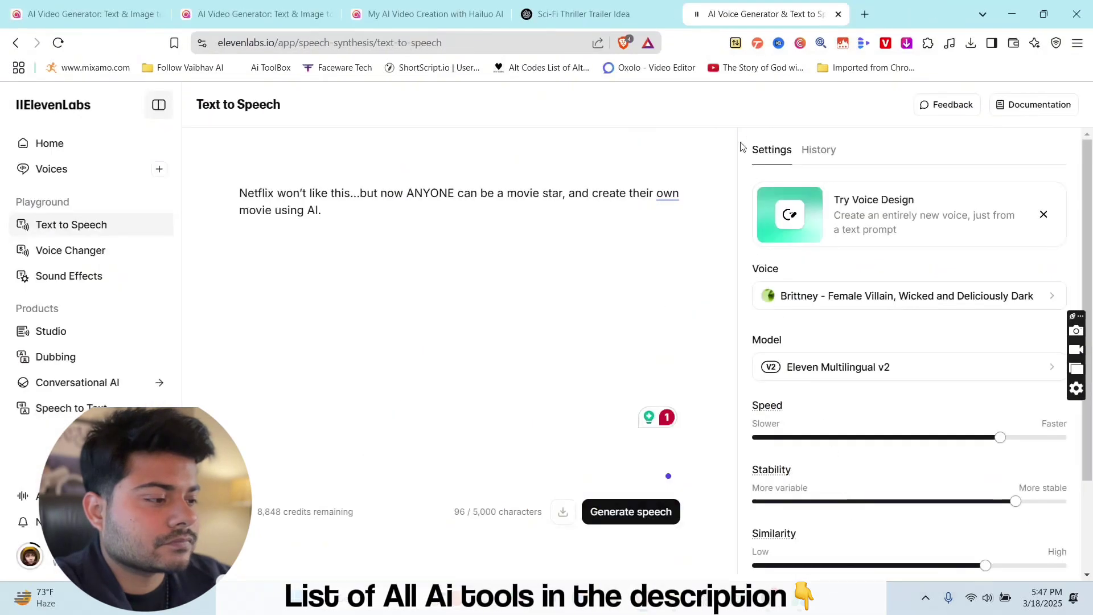
pyautogui.hotkey('ctrl', 'a')
pyautogui.press('BackSpace')
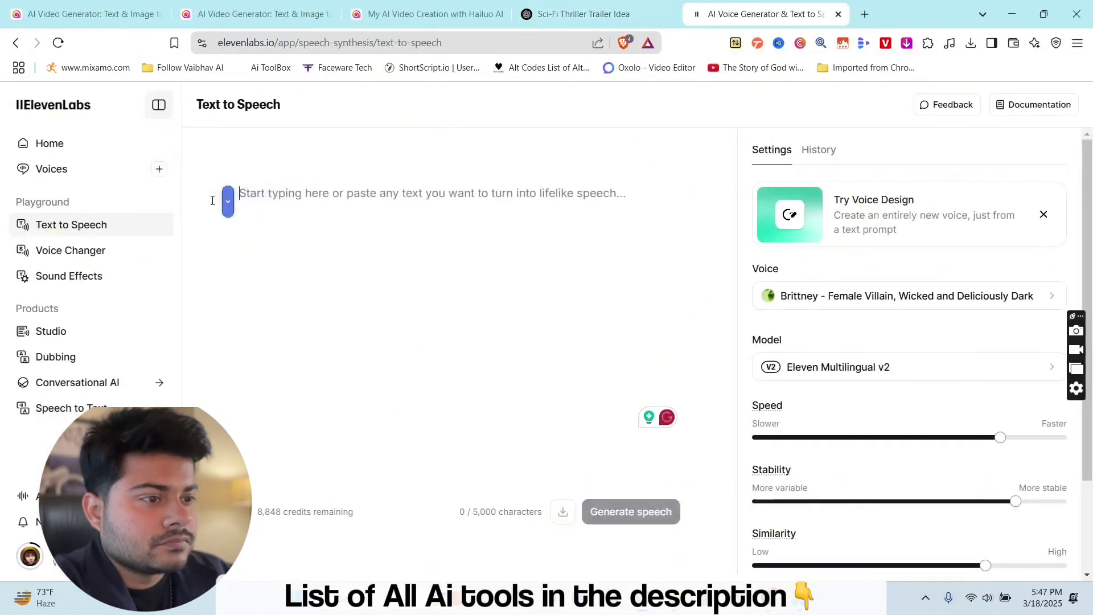
# - Generate sound effects in the ElevenLabs Sound Effects tool from the prompt "ambience sound in the battlefield"
pyautogui.click(86, 280)
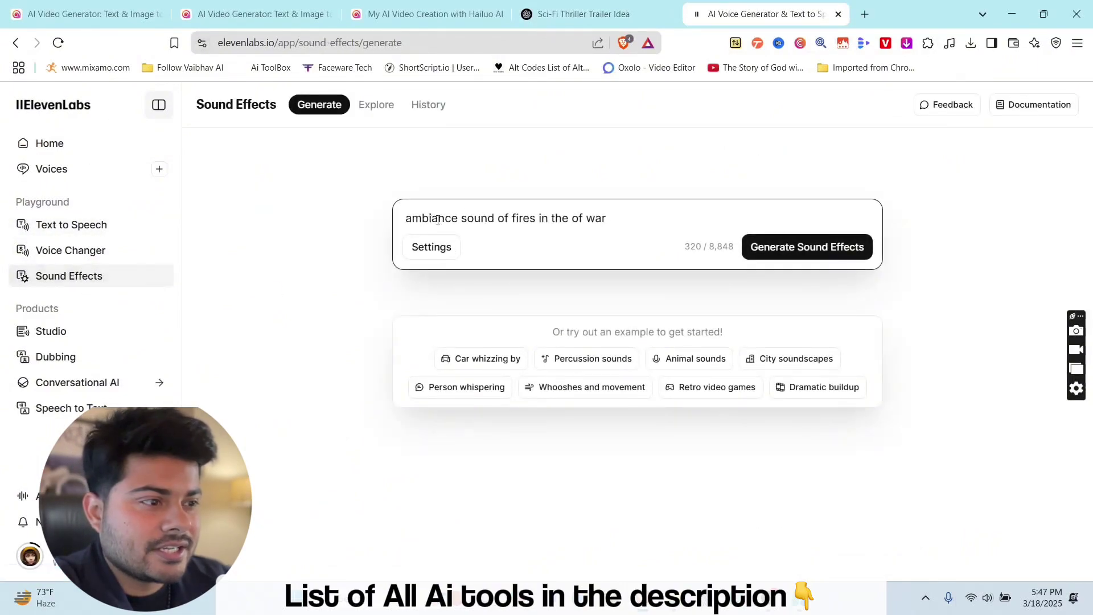
pyautogui.moveTo(430, 220); pyautogui.dragTo(539, 236)
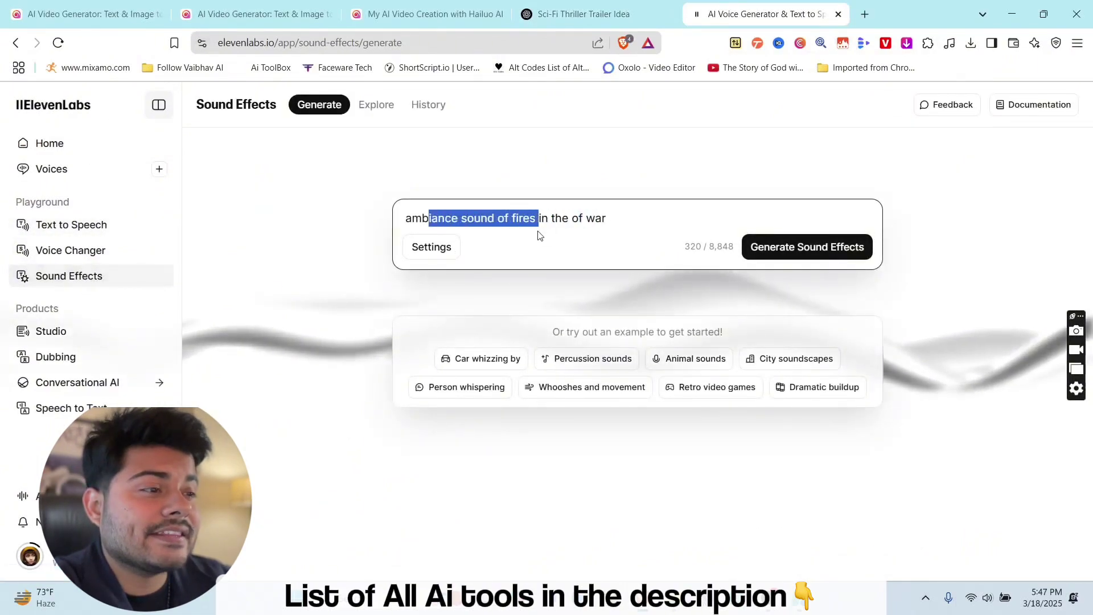
pyautogui.click(539, 221)
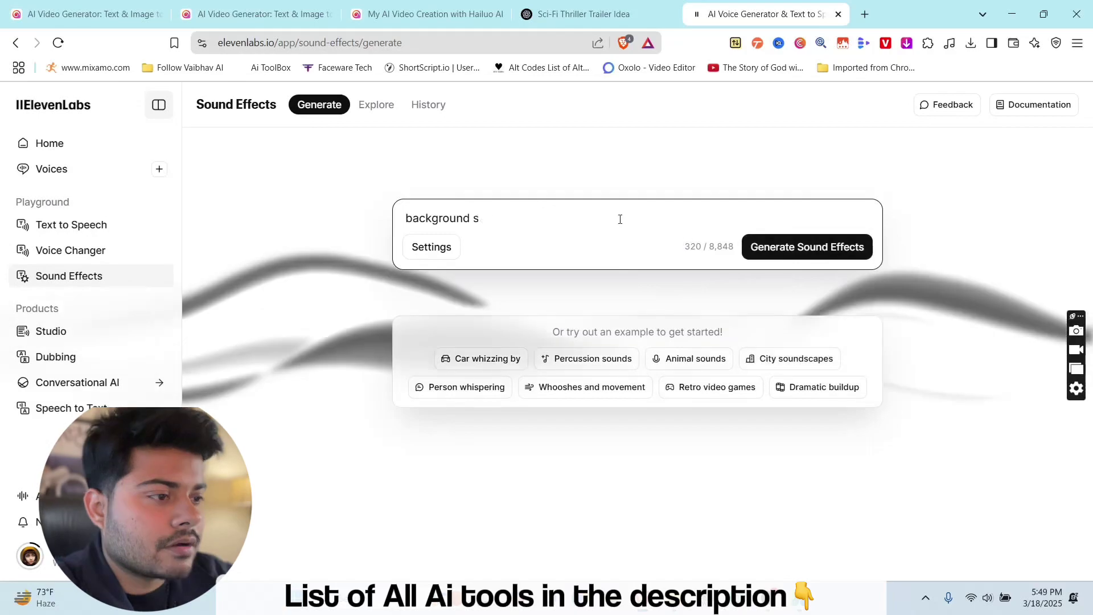
pyautogui.hotkey('ctrl', 'a')
pyautogui.press('BackSpace')
pyautogui.write('ambience')
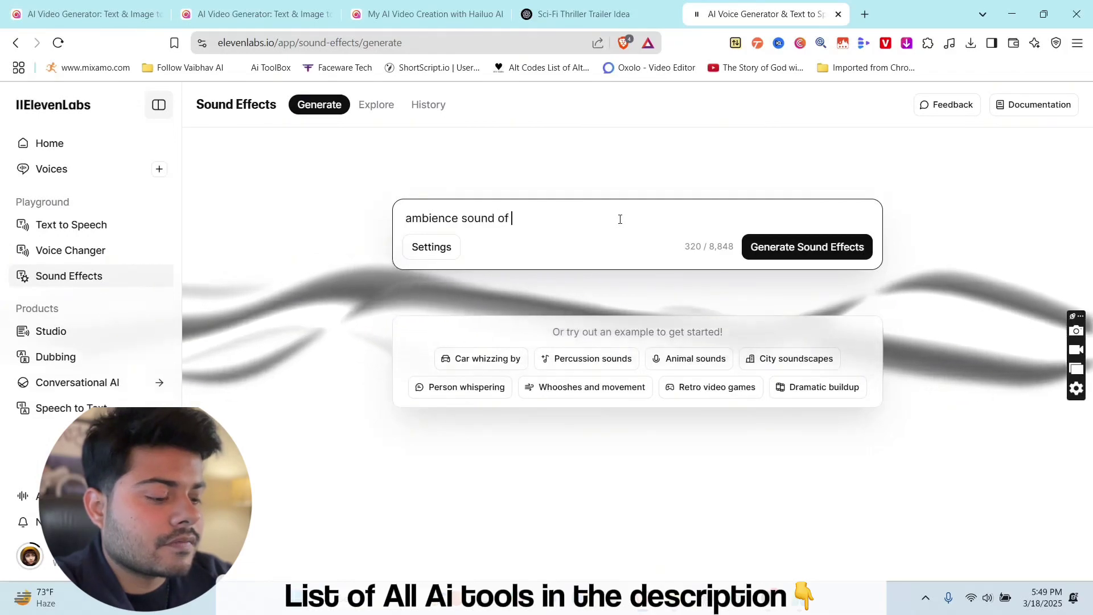
pyautogui.write('sound in the battlefir')
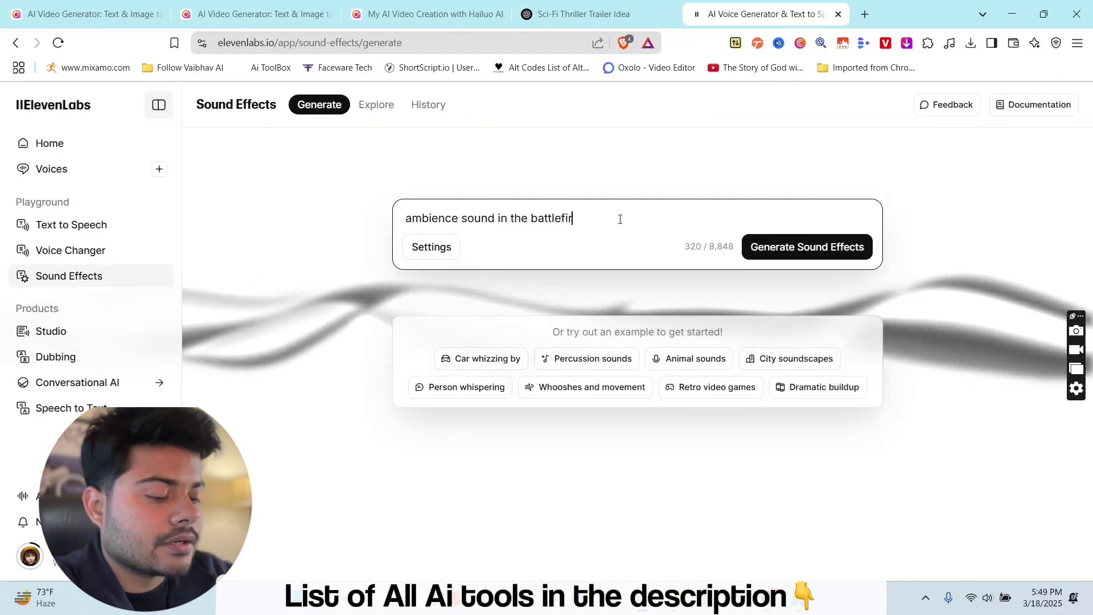
pyautogui.press('BackSpace')
pyautogui.write('eld')
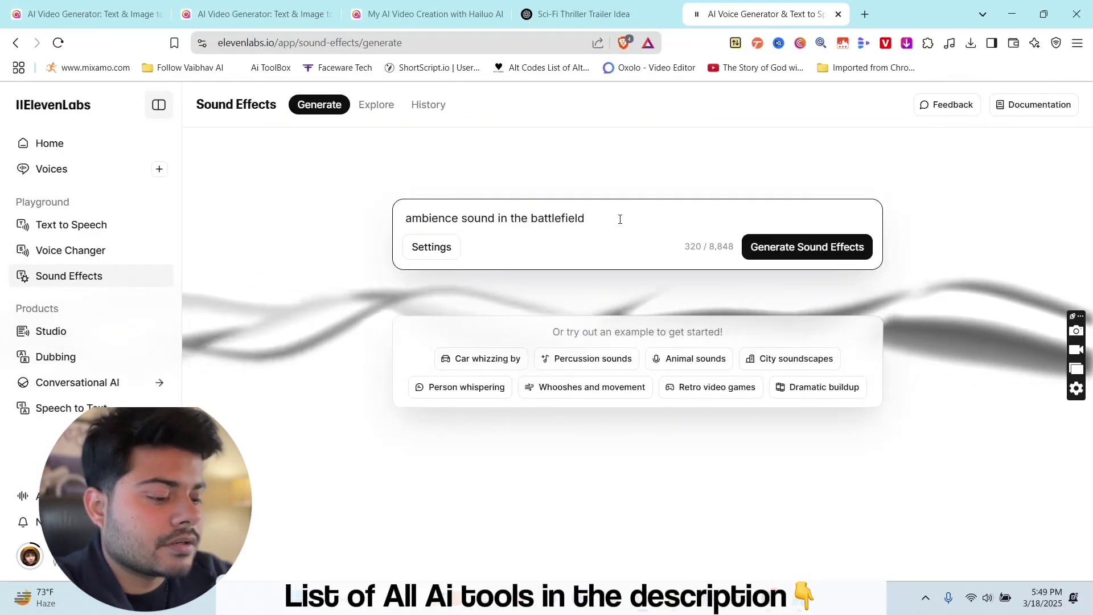
pyautogui.click(813, 249)
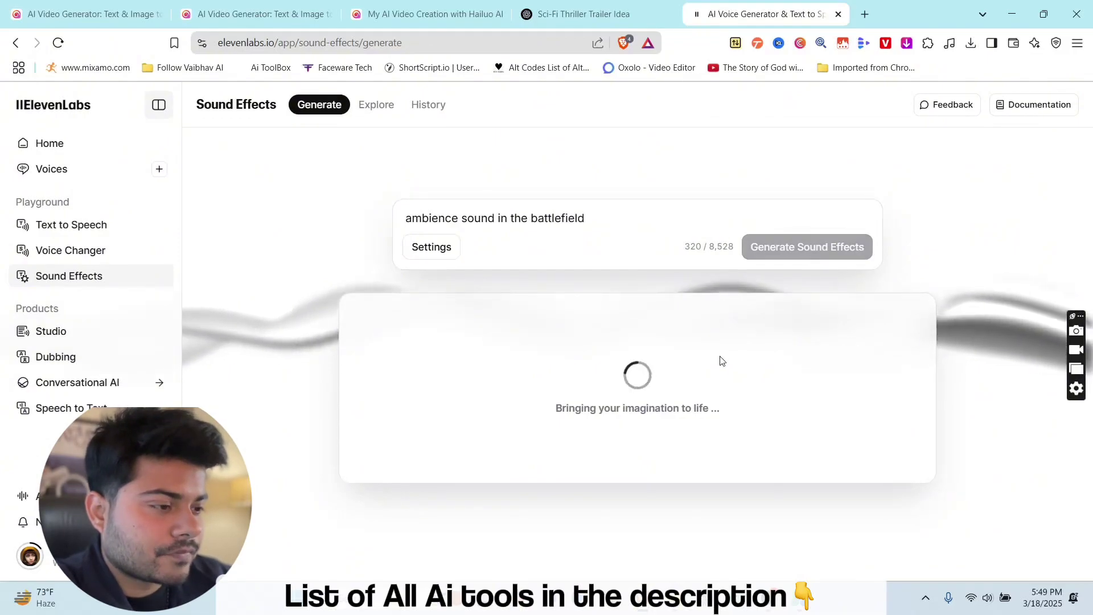
# - Watch the newly generated Hailuo AI video of the man in armor on the battlefield, and return to the creations list
pyautogui.click(225, 13)
pyautogui.click(378, 12)
pyautogui.click(136, 6)
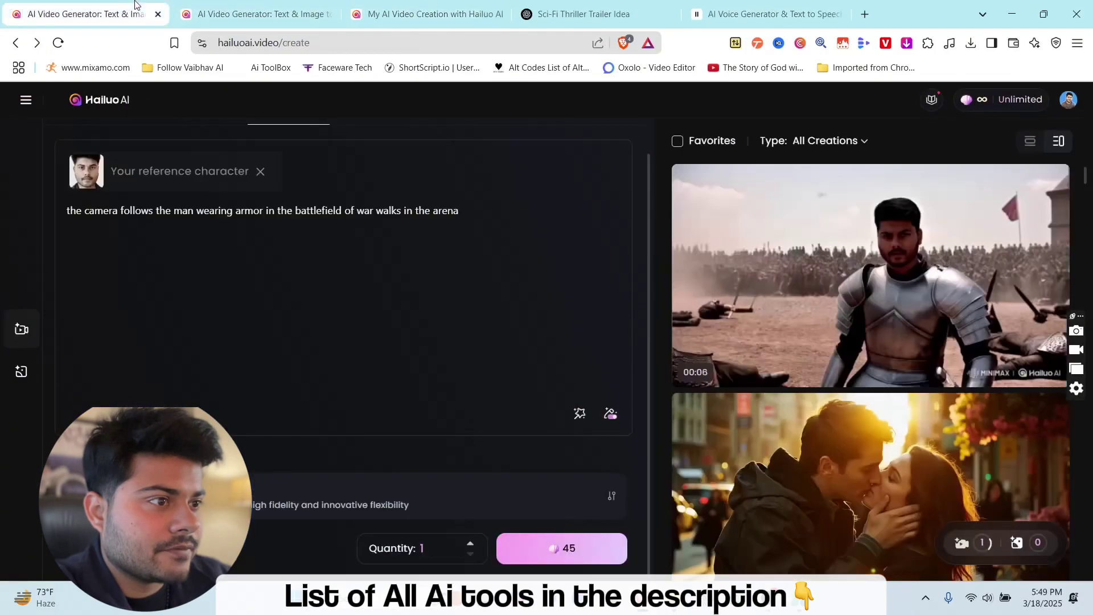
pyautogui.click(776, 200)
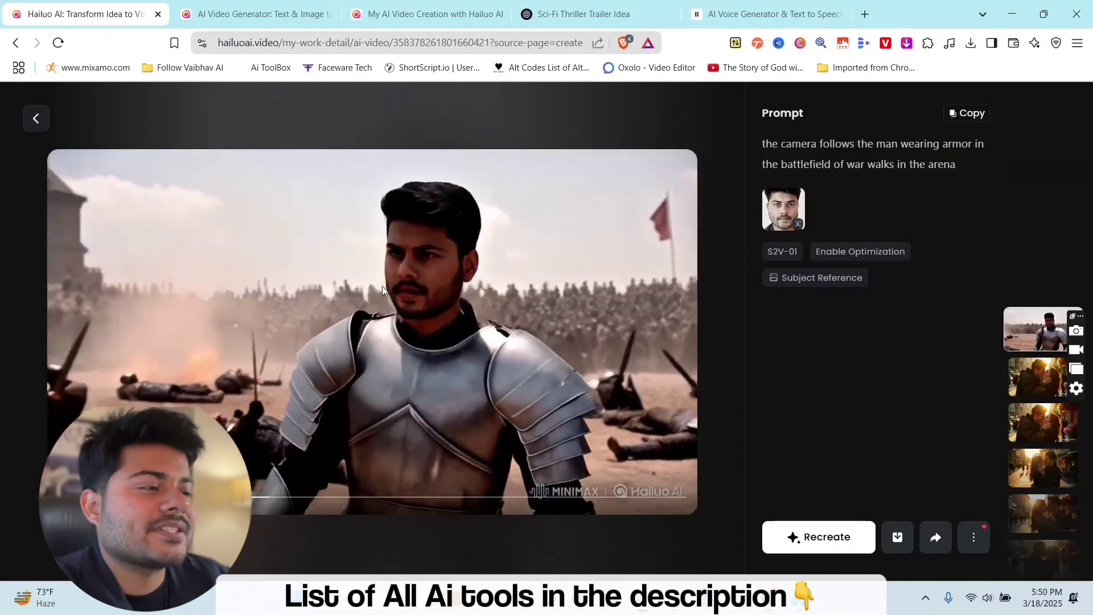
pyautogui.click(36, 119)
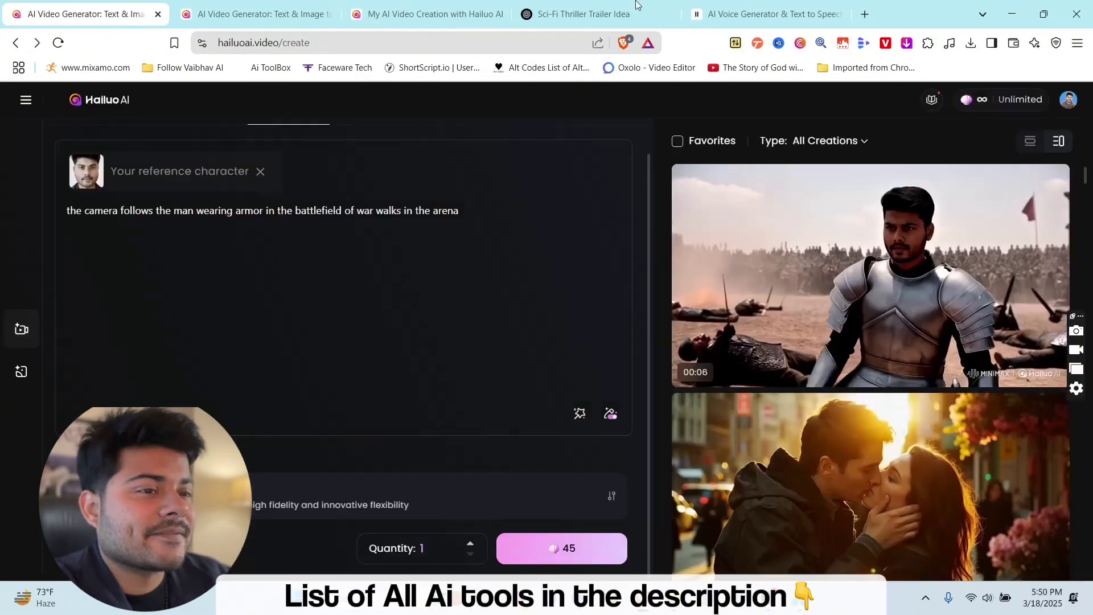
# - Return to ElevenLabs and listen to Generations 1 to 4 of the battlefield ambience sound
pyautogui.click(637, 11)
pyautogui.click(719, 6)
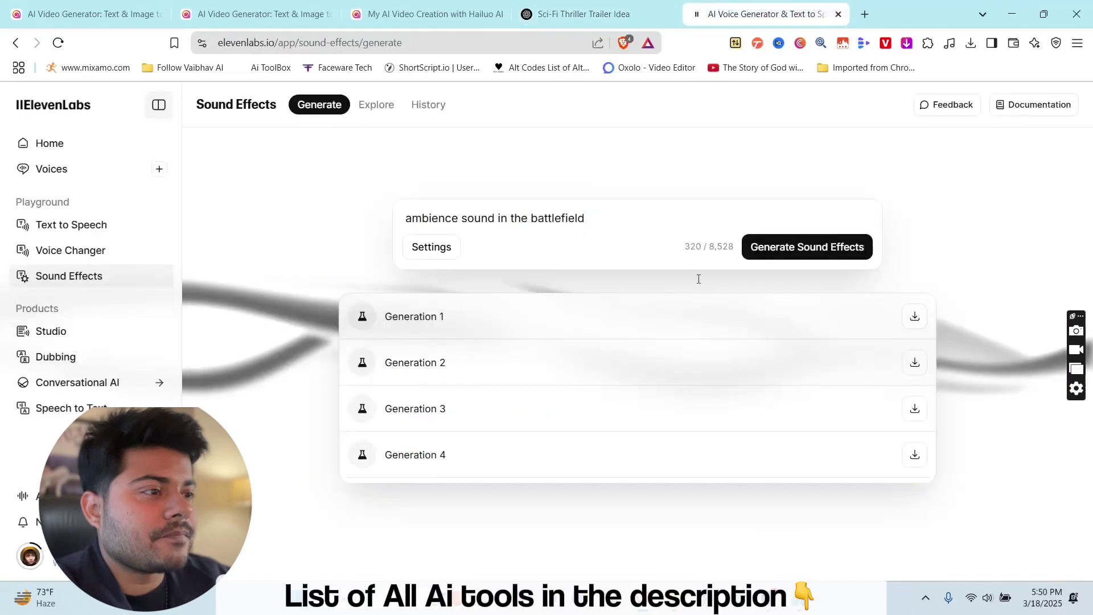
pyautogui.click(362, 317)
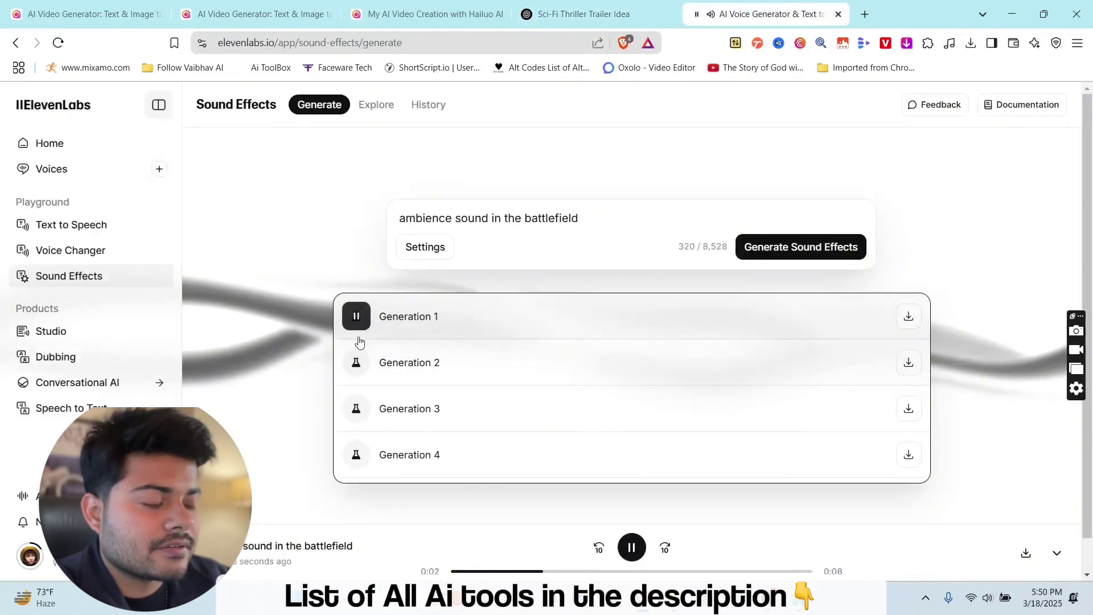
pyautogui.click(356, 363)
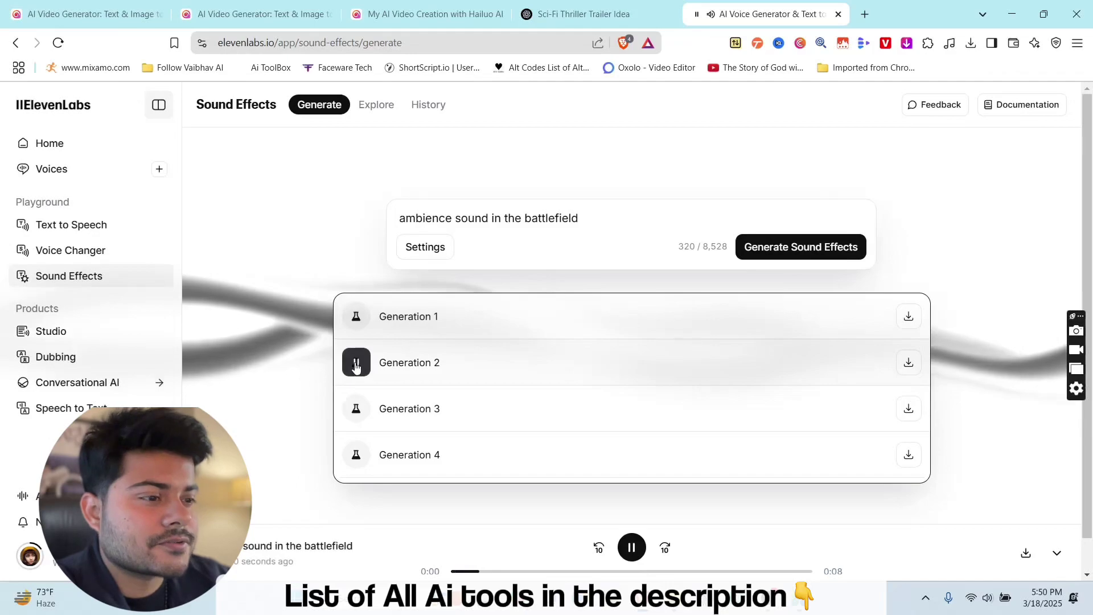
pyautogui.click(358, 413)
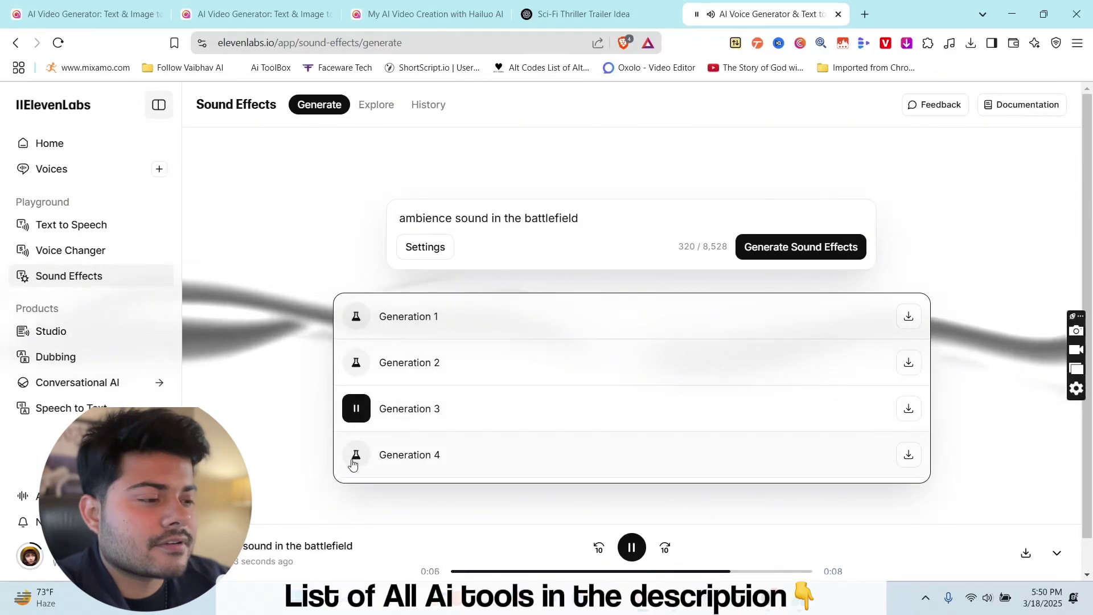
pyautogui.click(355, 456)
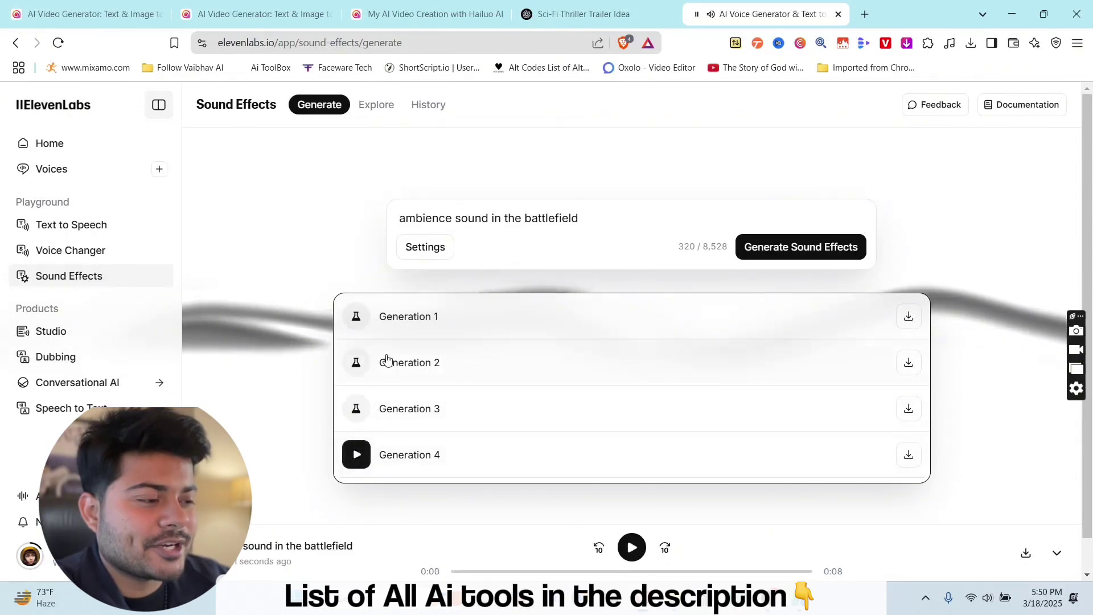
# - Switch back to Hailuo AI and reopen the detail page of the armored man's battlefield video
pyautogui.click(67, 8)
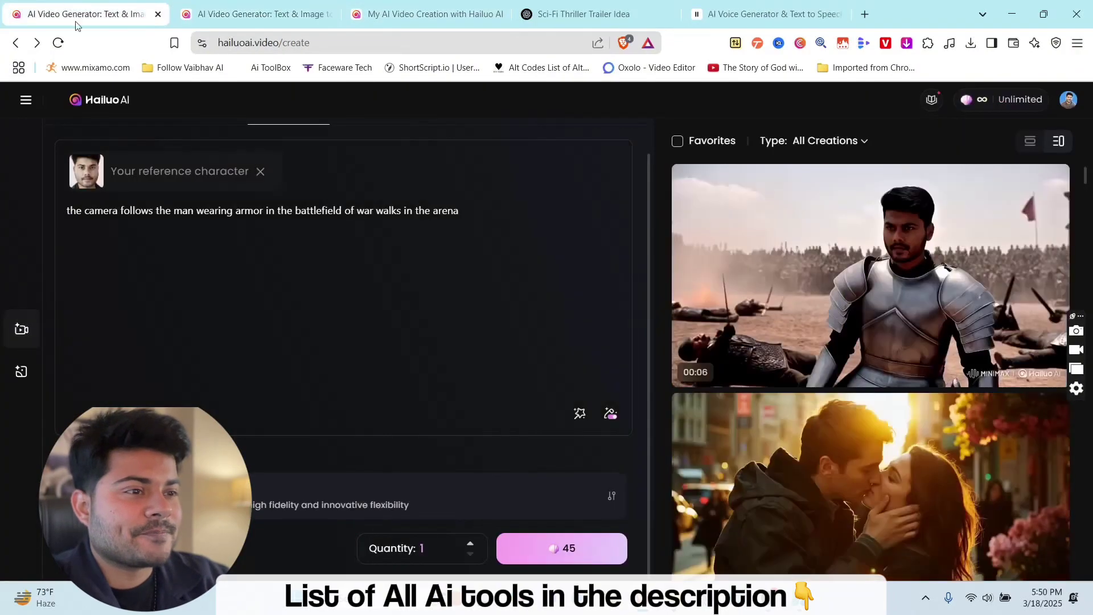
pyautogui.click(795, 235)
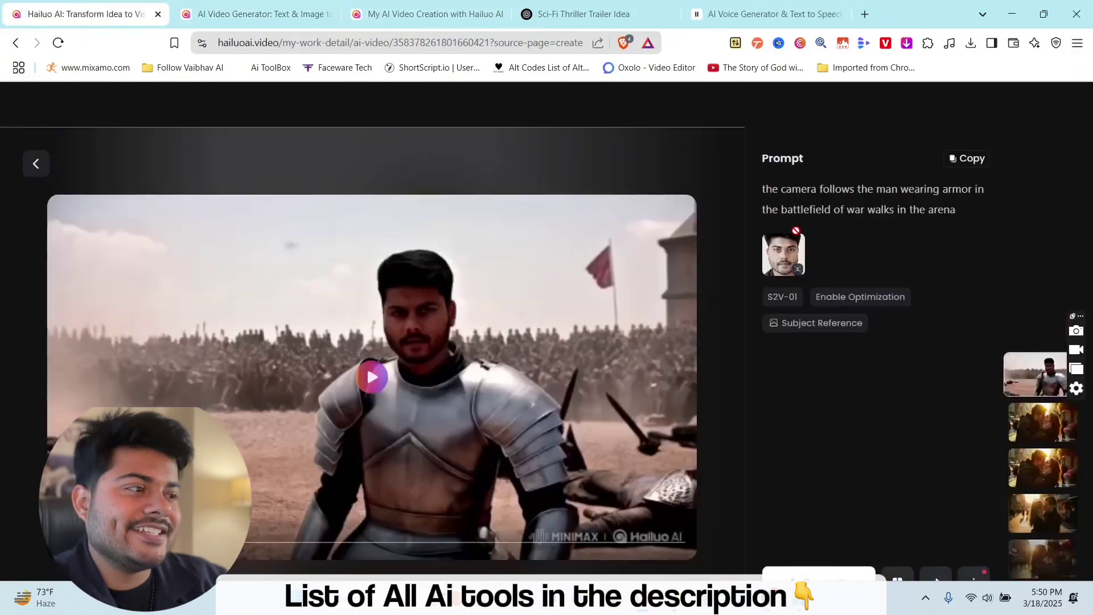